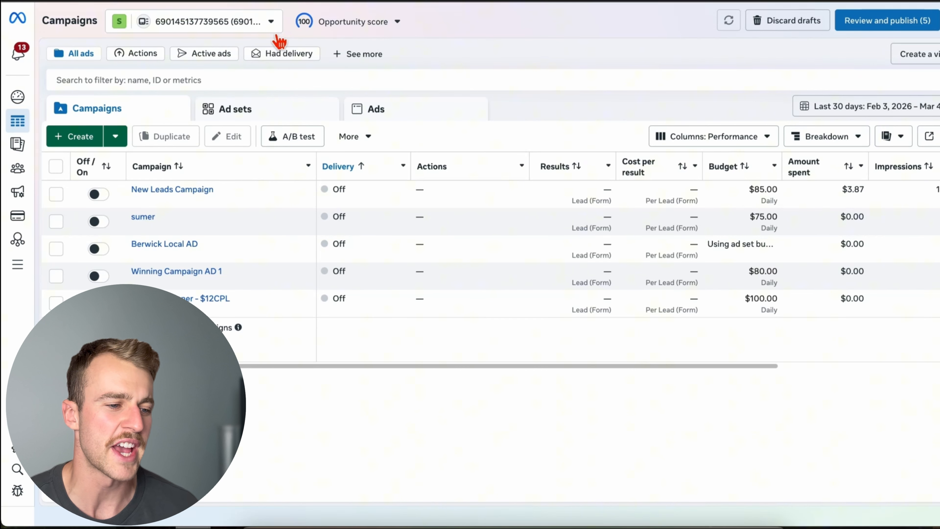
# Create a new auction campaign with the Leads objective.
pyautogui.moveTo(34, 145)
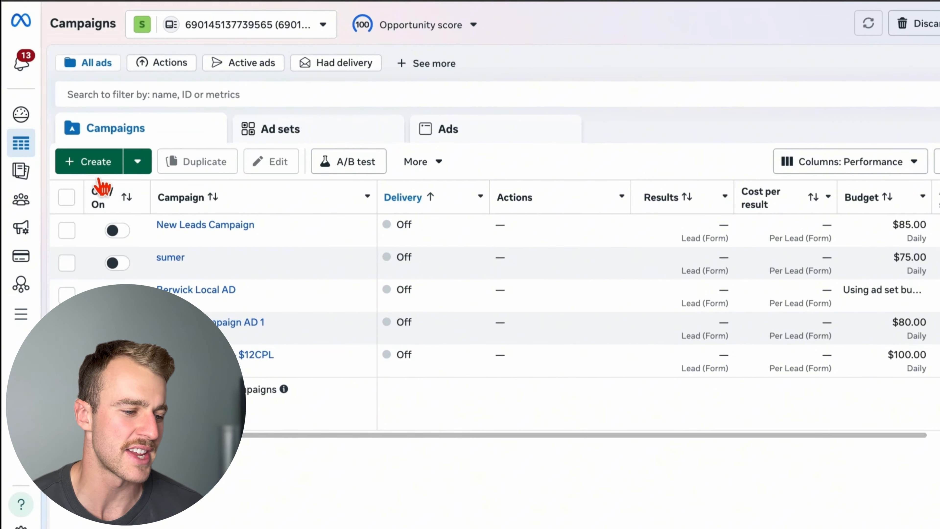
pyautogui.click(99, 163)
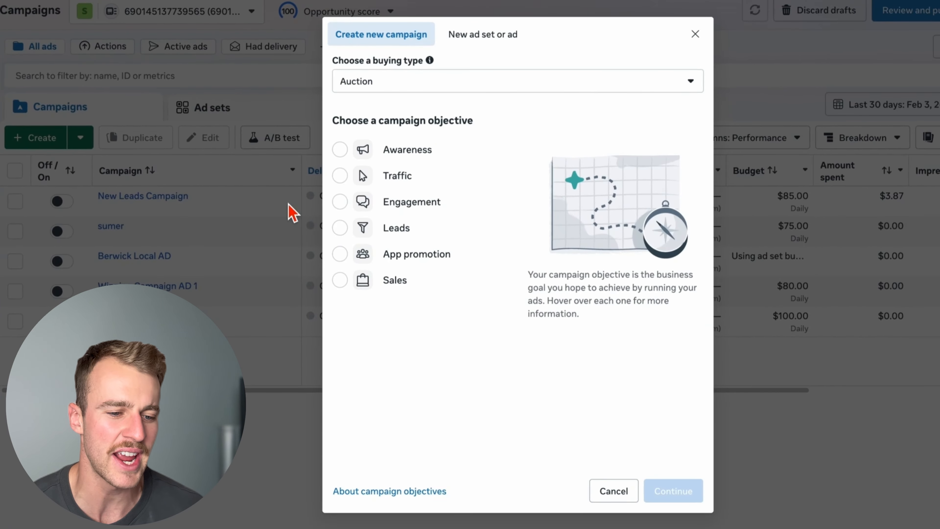
pyautogui.moveTo(557, 138); pyautogui.dragTo(376, 135)
pyautogui.click(486, 121)
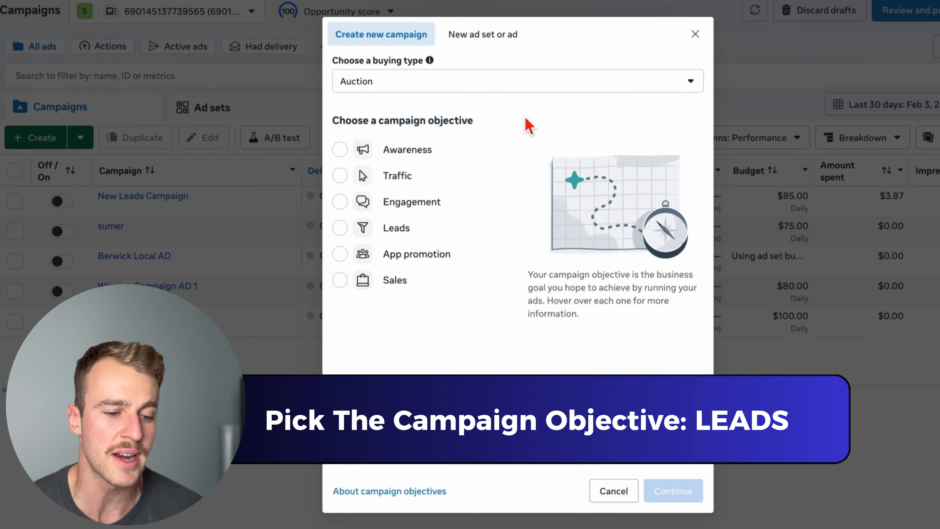
pyautogui.click(363, 230)
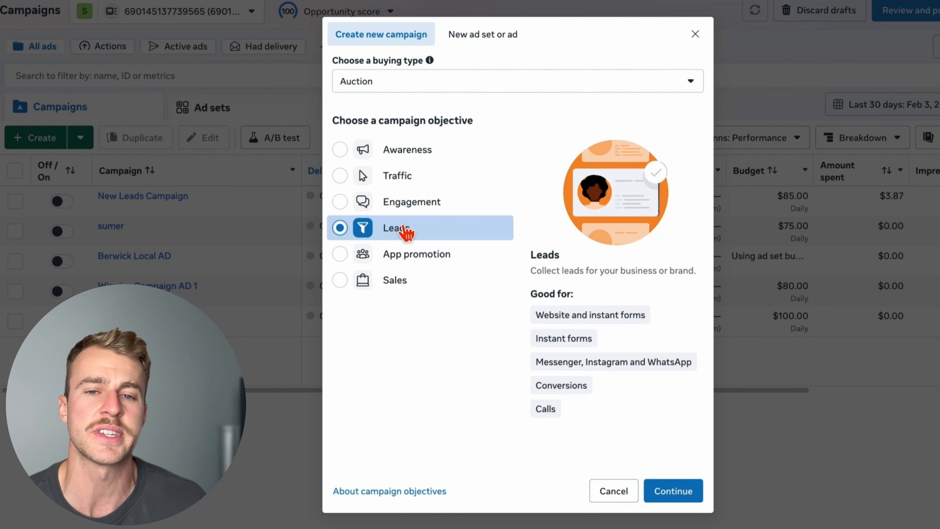
pyautogui.click(671, 490)
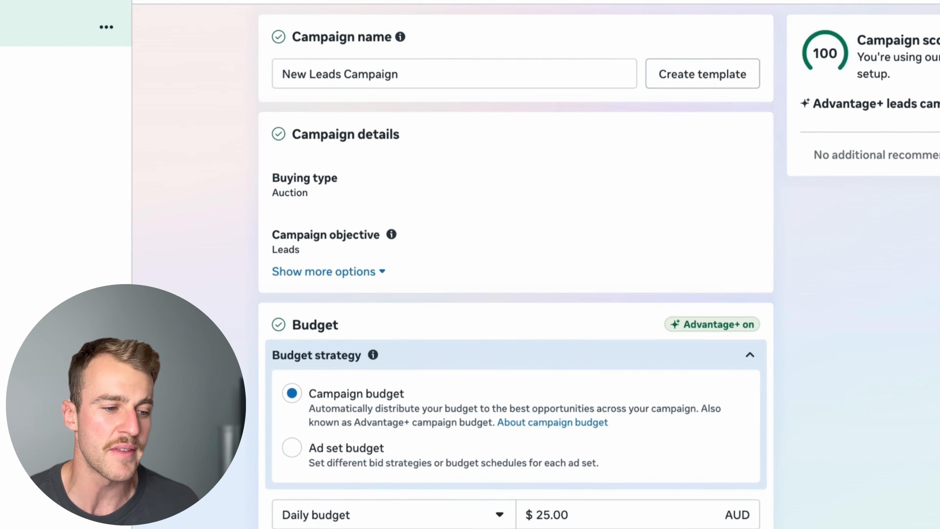
# Set the campaign's daily budget to 50 AUD and continue to the ad set settings.
pyautogui.scroll(-8, 430, 375)
pyautogui.scroll(1, 419, 371)
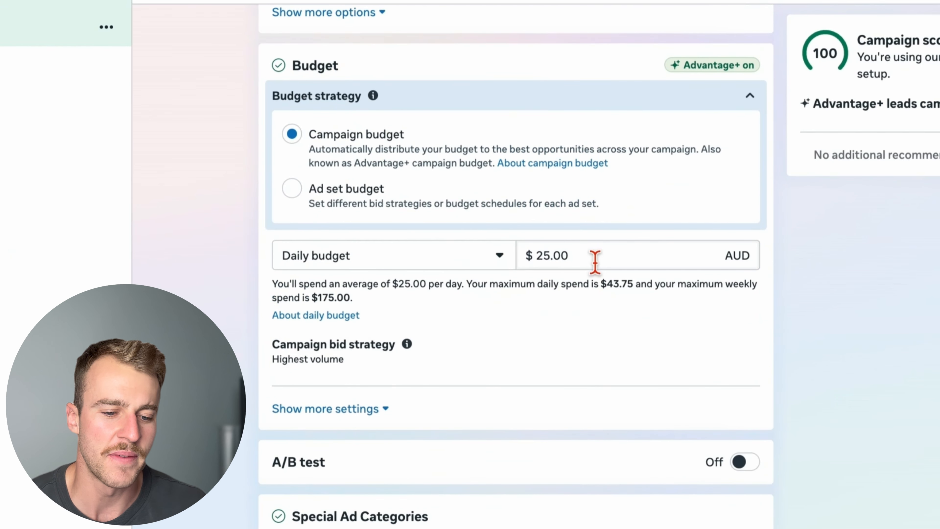
pyautogui.scroll(-2, 603, 271)
pyautogui.click(637, 206)
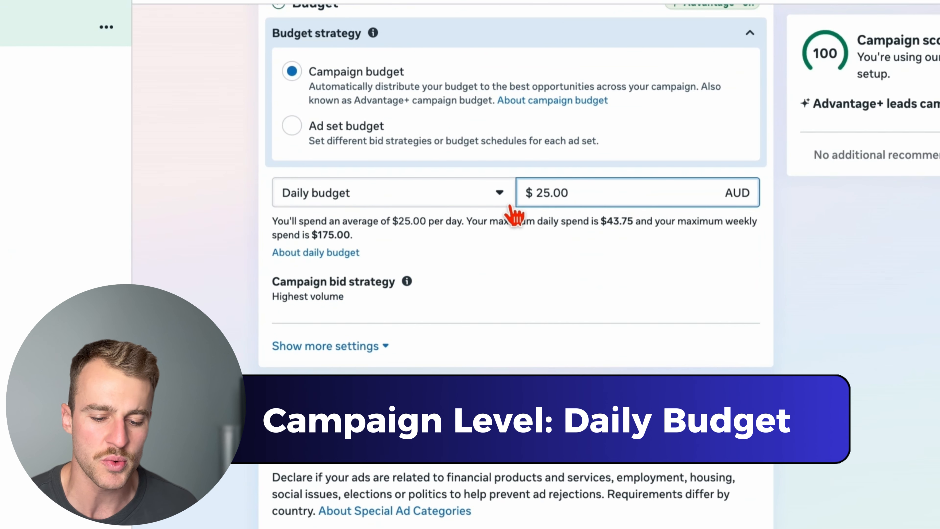
pyautogui.press('BackSpace')
pyautogui.press('BackSpace')
pyautogui.press('BackSpace')
pyautogui.press('BackSpace')
pyautogui.press('BackSpace')
pyautogui.write('50')
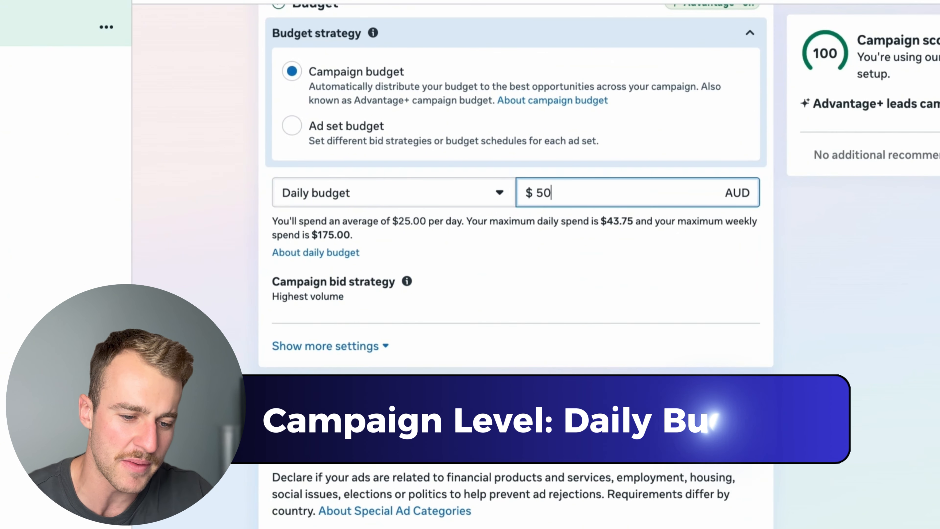
pyautogui.click(600, 288)
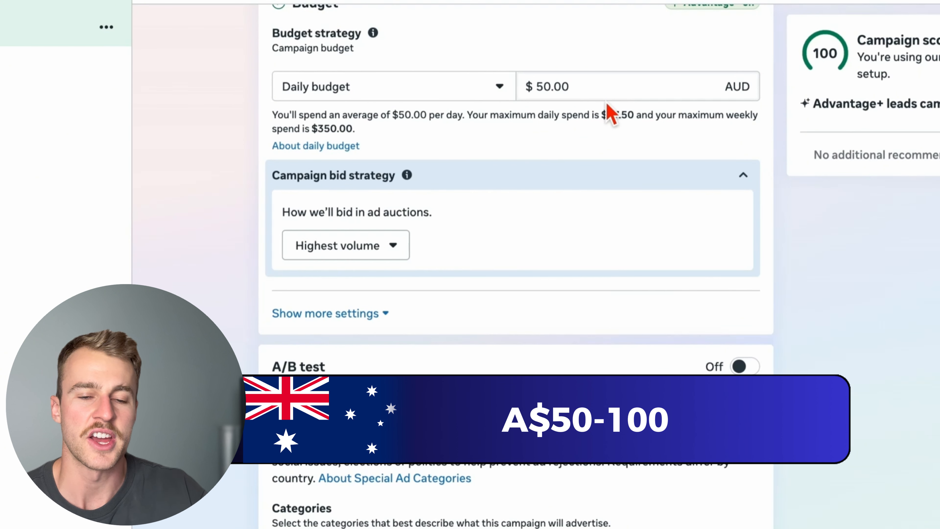
pyautogui.scroll(1, 613, 113)
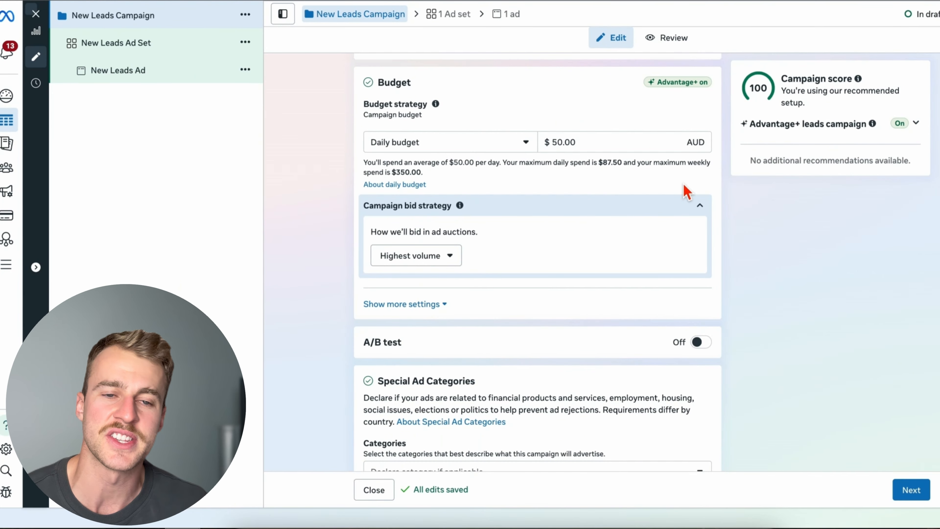
pyautogui.scroll(-1, 685, 191)
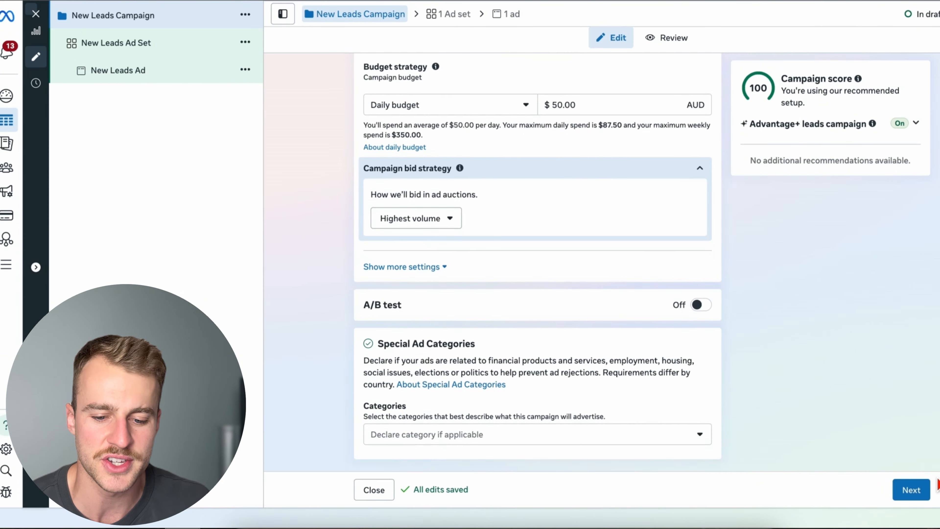
pyautogui.click(925, 489)
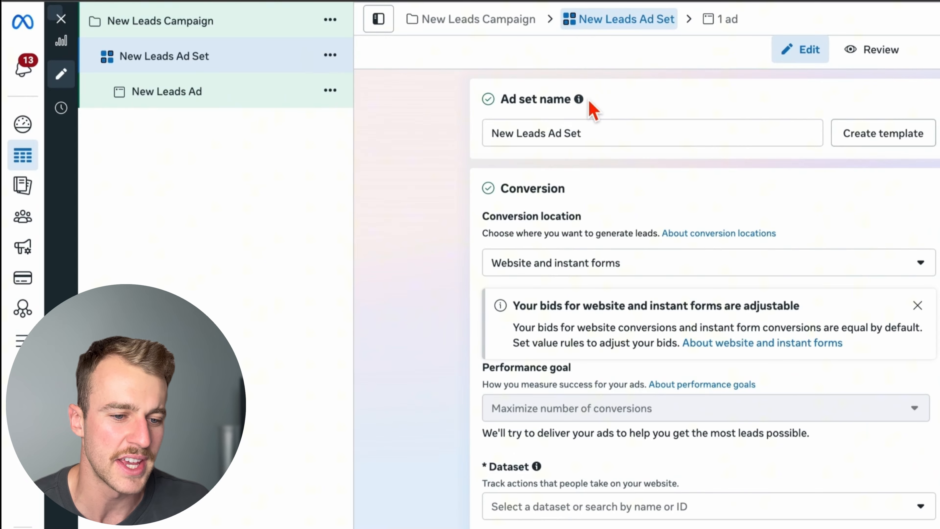
# Set the ad set's conversion location to the single option Website.
pyautogui.scroll(-2, 590, 114)
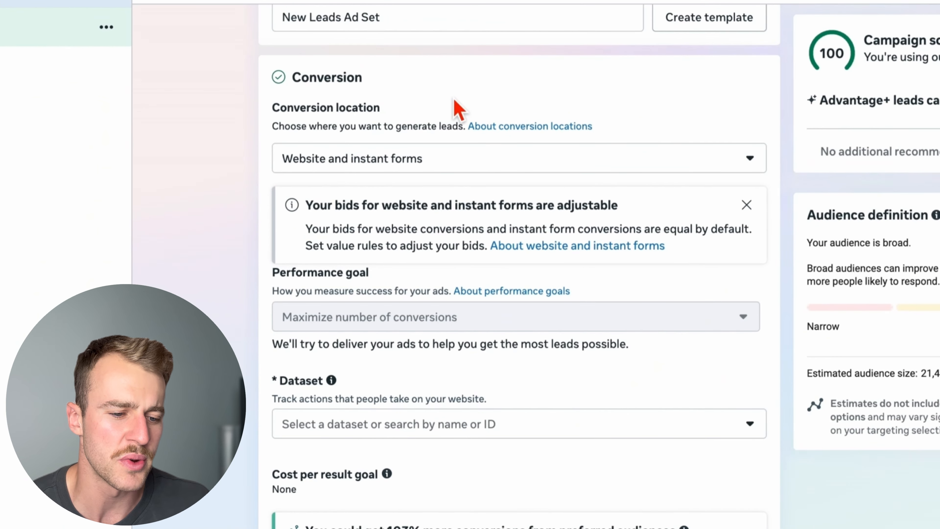
pyautogui.click(398, 161)
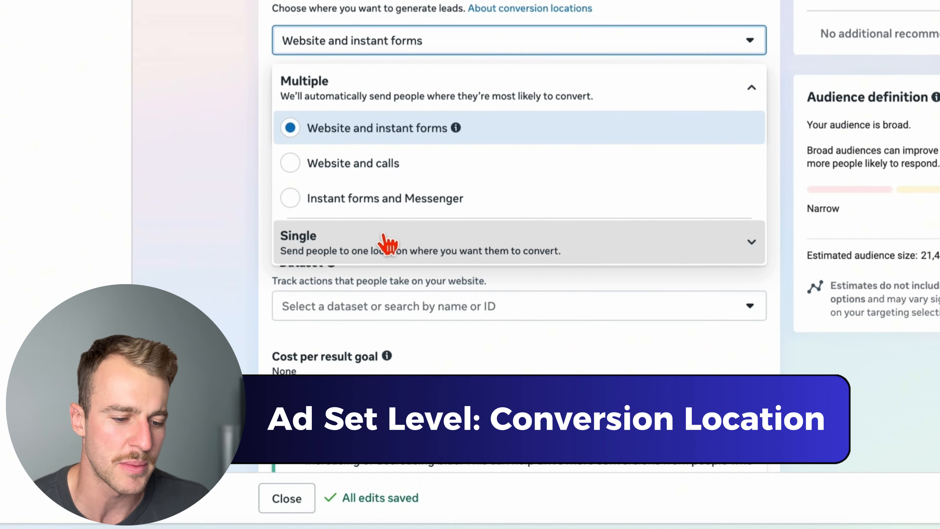
pyautogui.click(386, 244)
pyautogui.click(325, 285)
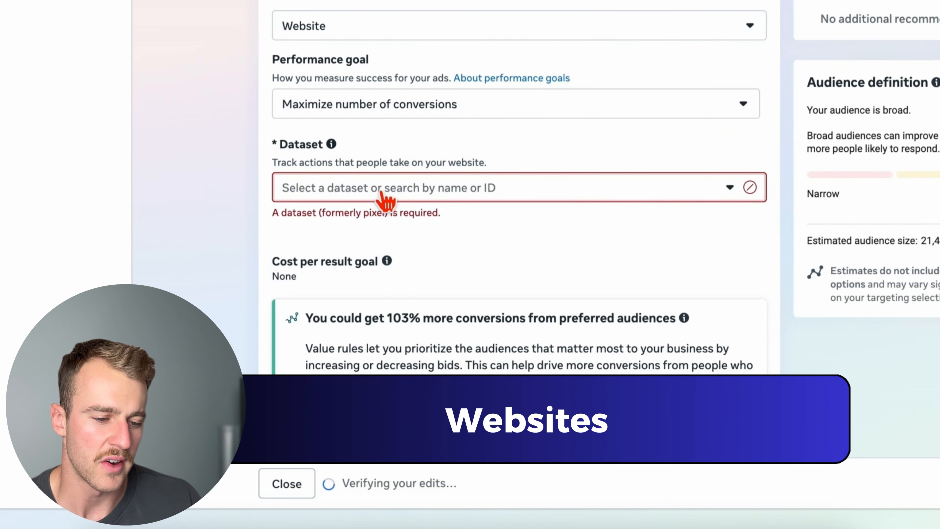
# Select the example ad dataset and set the conversion event to the Book Online custom conversion.
pyautogui.click(394, 197)
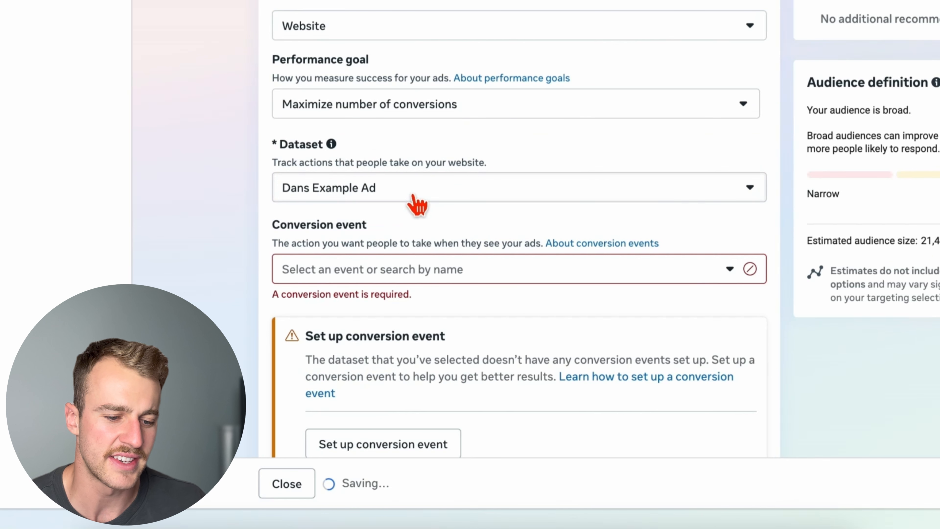
pyautogui.scroll(-2, 412, 194)
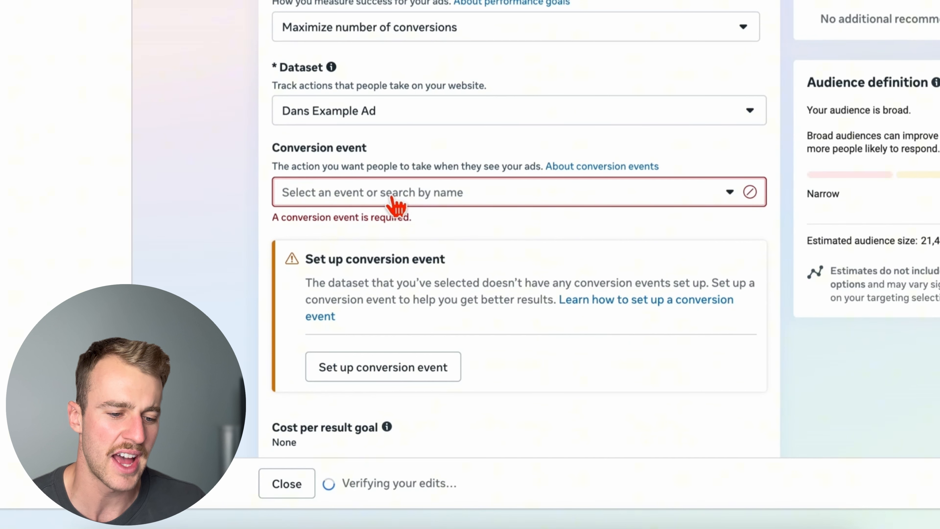
pyautogui.click(393, 198)
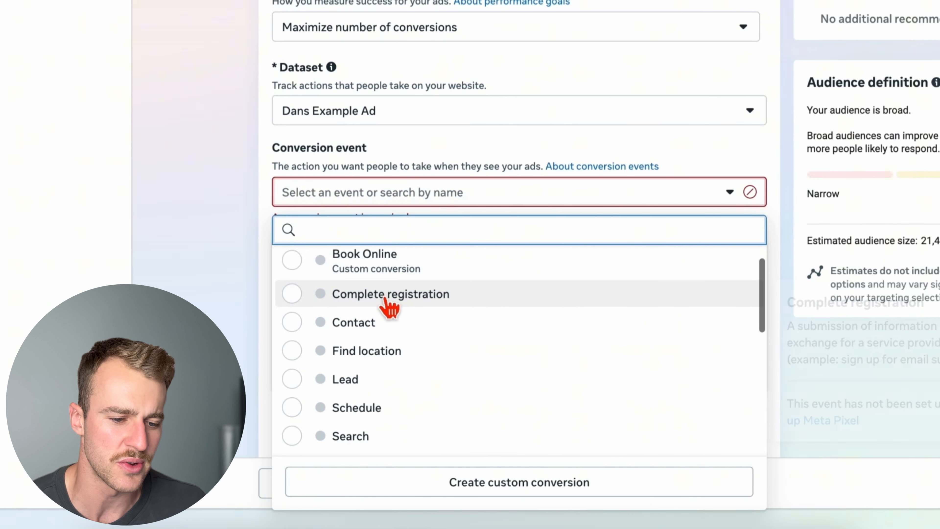
pyautogui.scroll(1, 400, 313)
pyautogui.click(398, 298)
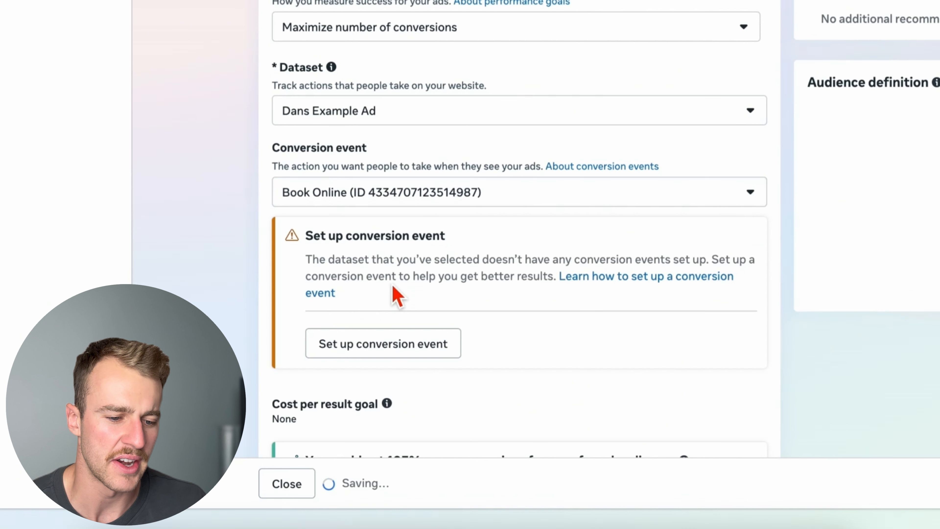
pyautogui.scroll(4, 397, 296)
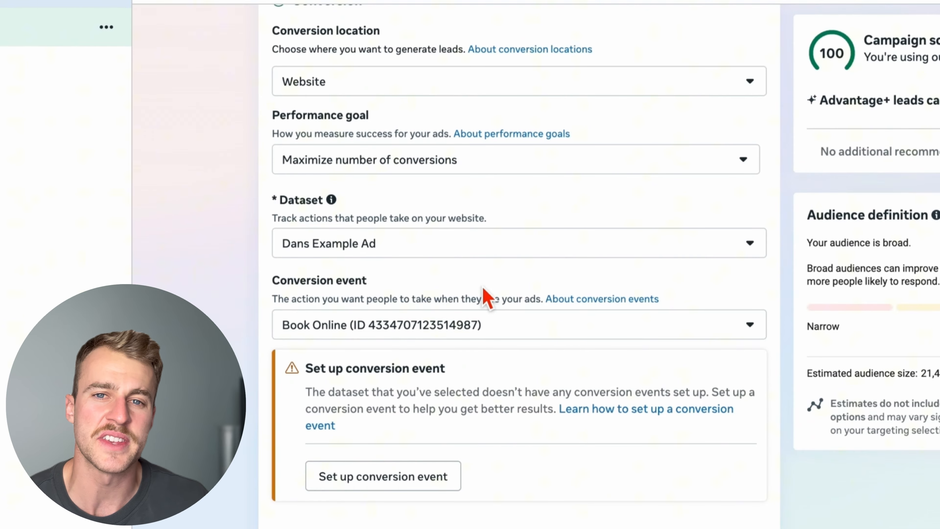
# Add the suburb Chadstone, Victoria, Australia to the audience's included locations.
pyautogui.scroll(-20, 486, 295)
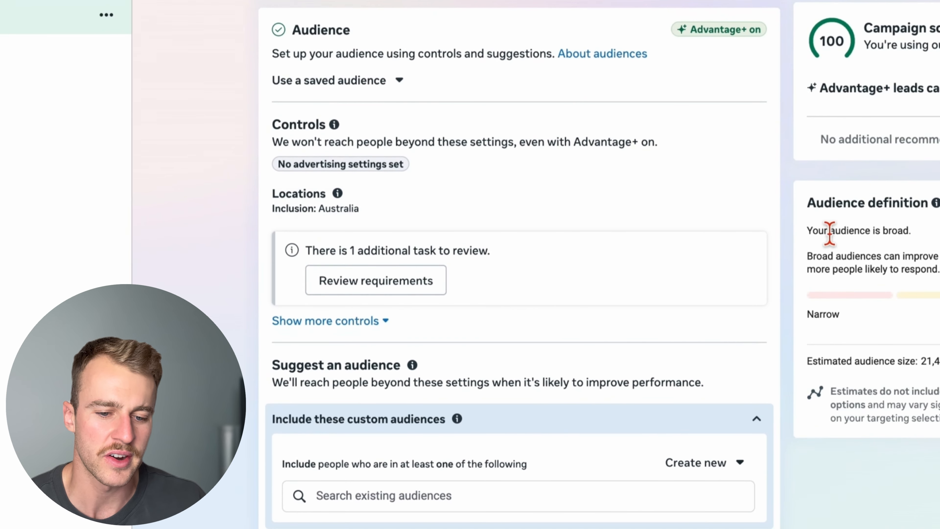
pyautogui.click(766, 215)
pyautogui.click(554, 326)
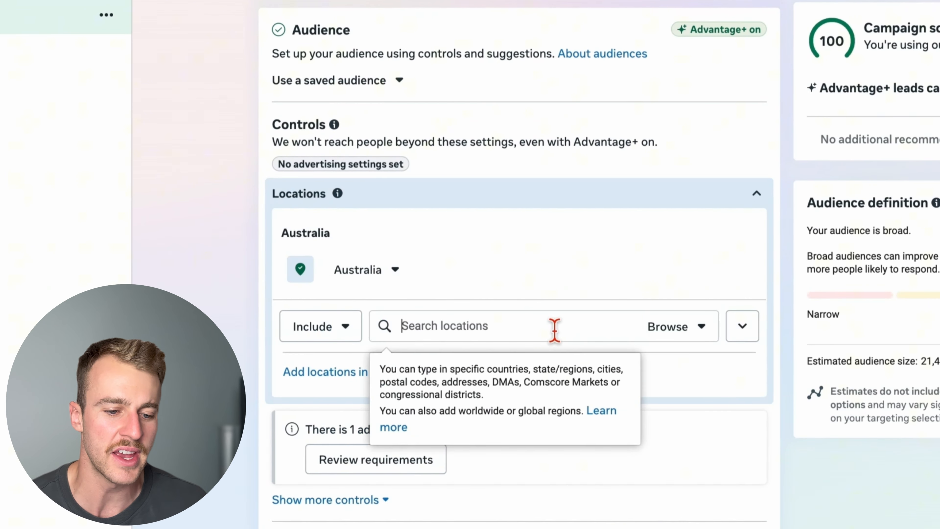
pyautogui.write('chadstone')
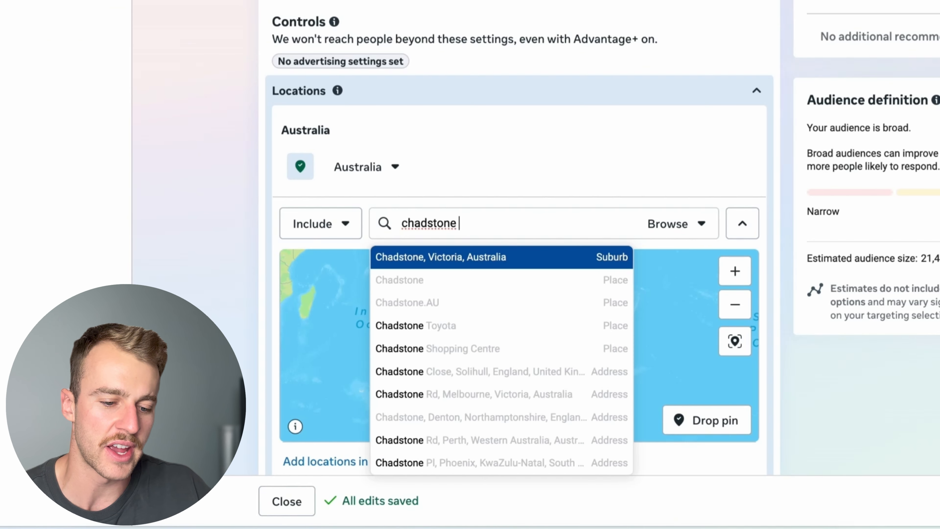
pyautogui.click(459, 266)
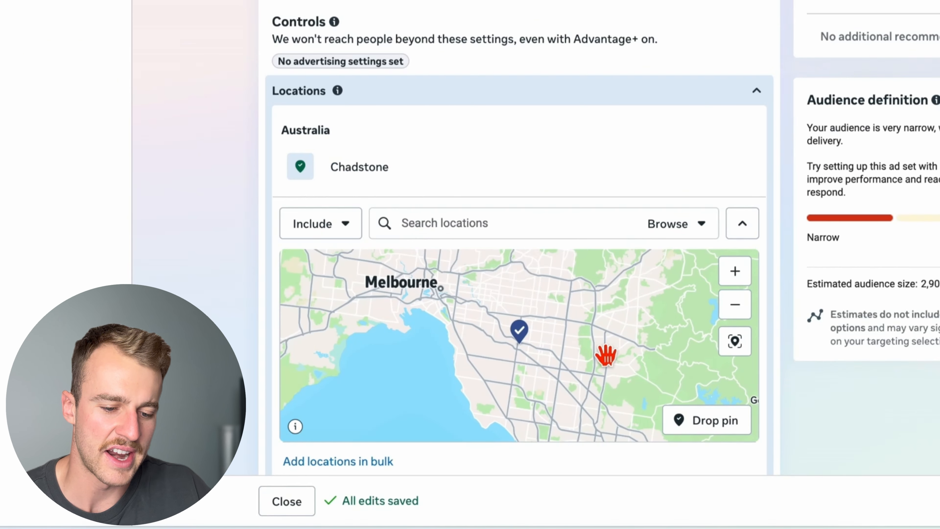
# Drop a location pin on Chadstone on the map and set its radius to 8 mi.
pyautogui.scroll(-3, 845, 409)
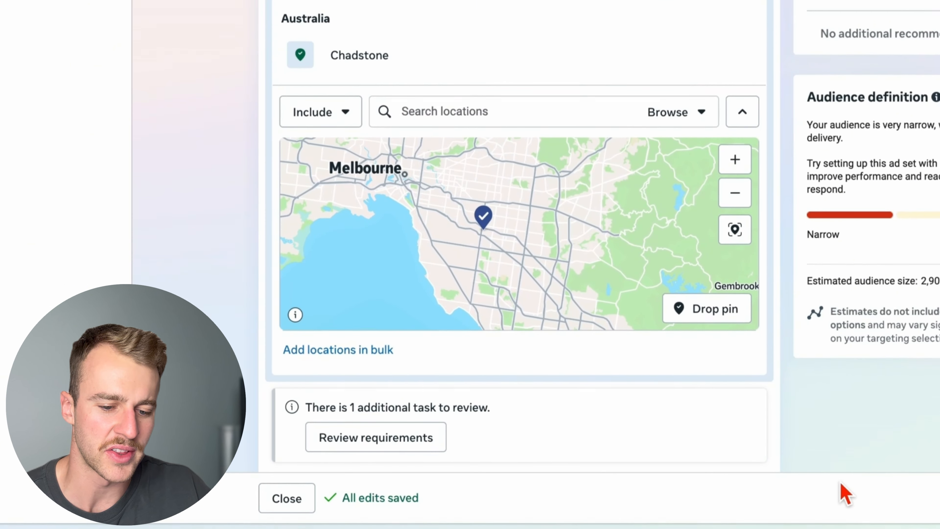
pyautogui.click(722, 323)
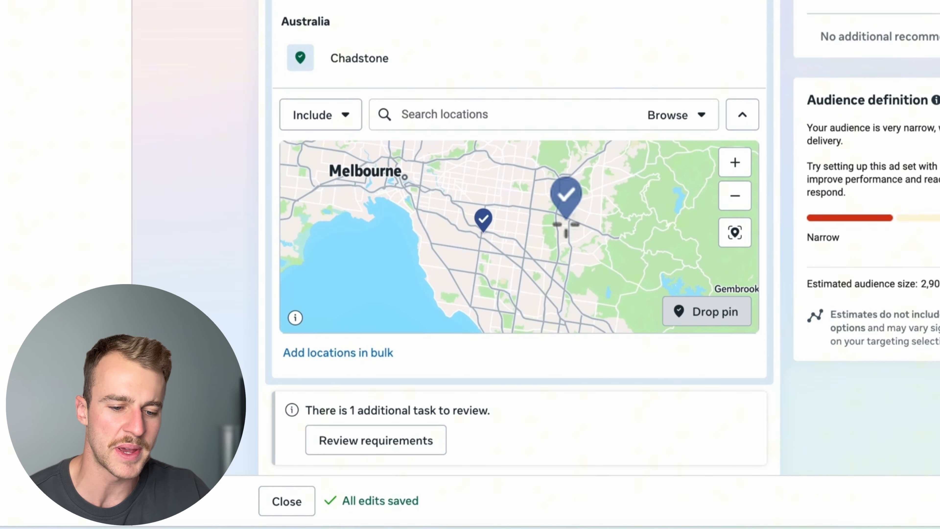
pyautogui.click(483, 236)
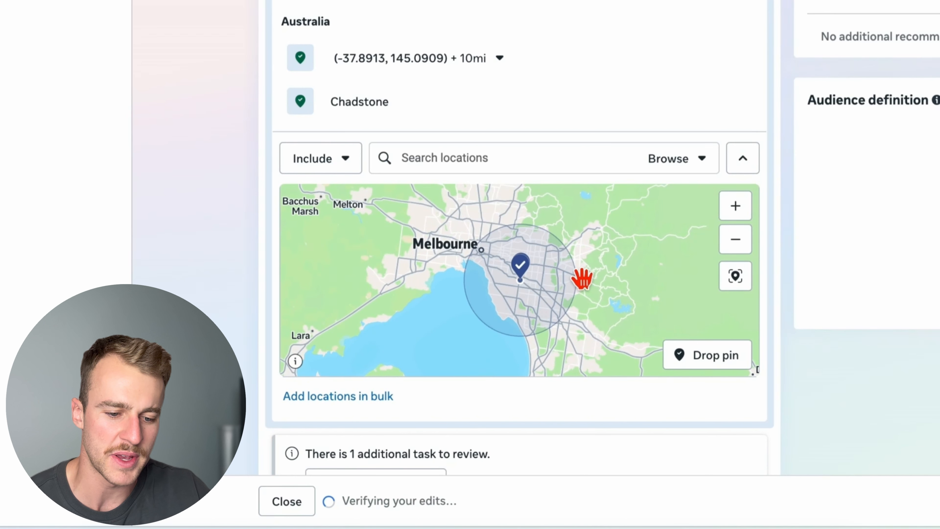
pyautogui.scroll(2, 466, 84)
pyautogui.click(491, 139)
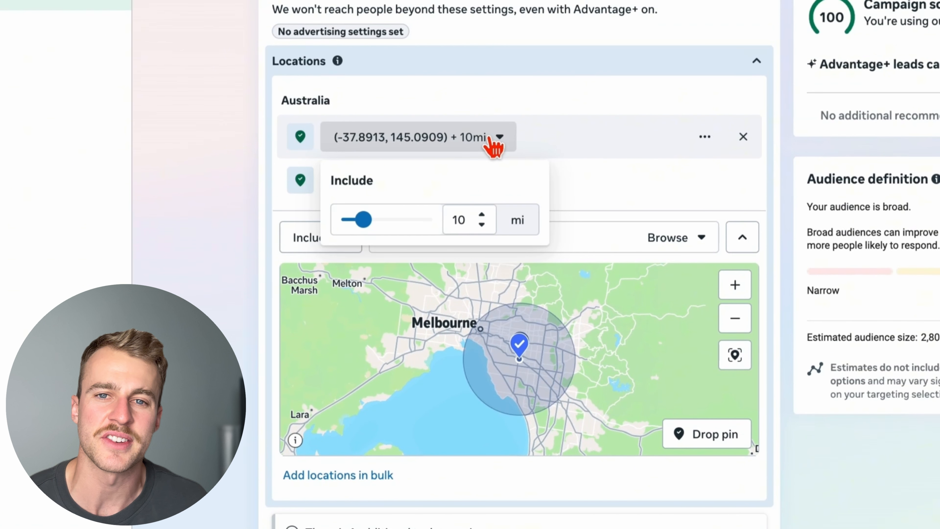
pyautogui.moveTo(371, 232); pyautogui.dragTo(367, 235)
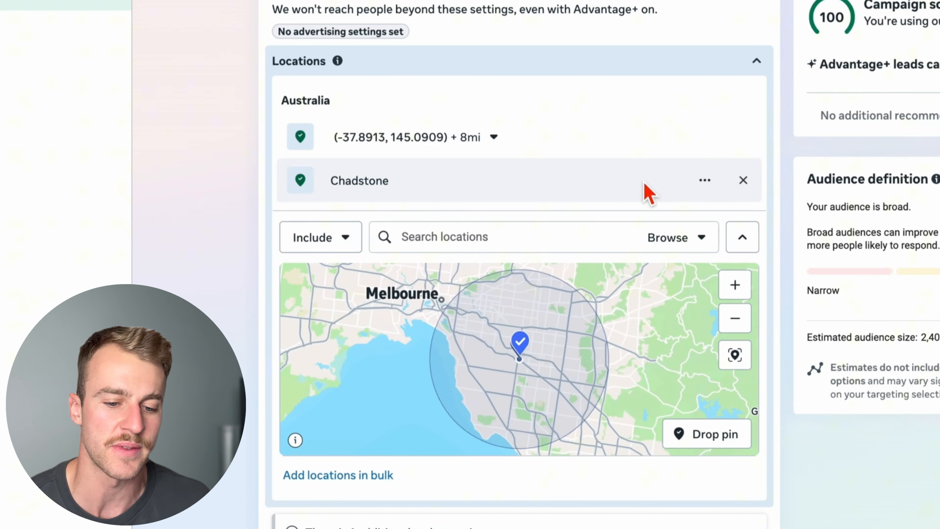
# Remove the Chadstone suburb entry from the audience locations and continue to the ad settings.
pyautogui.click(741, 180)
pyautogui.moveTo(704, 299); pyautogui.dragTo(679, 303)
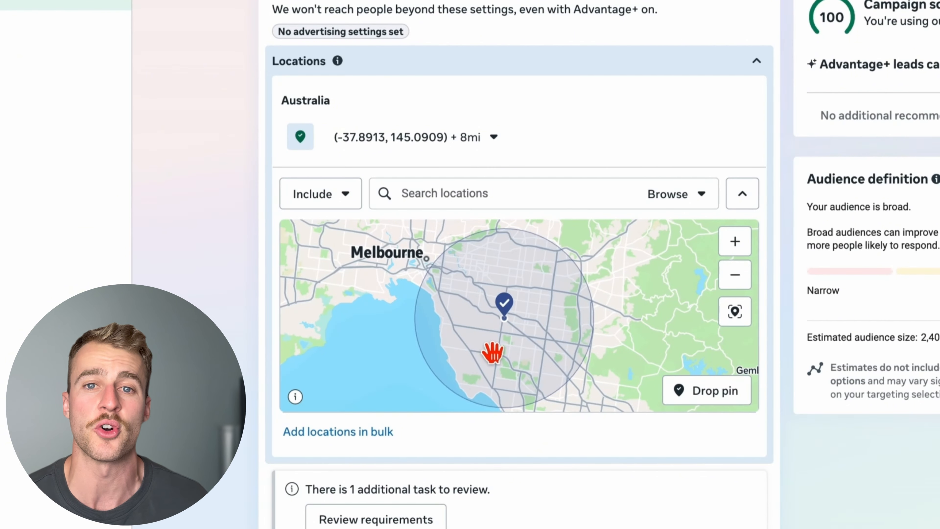
pyautogui.scroll(-10, 720, 400)
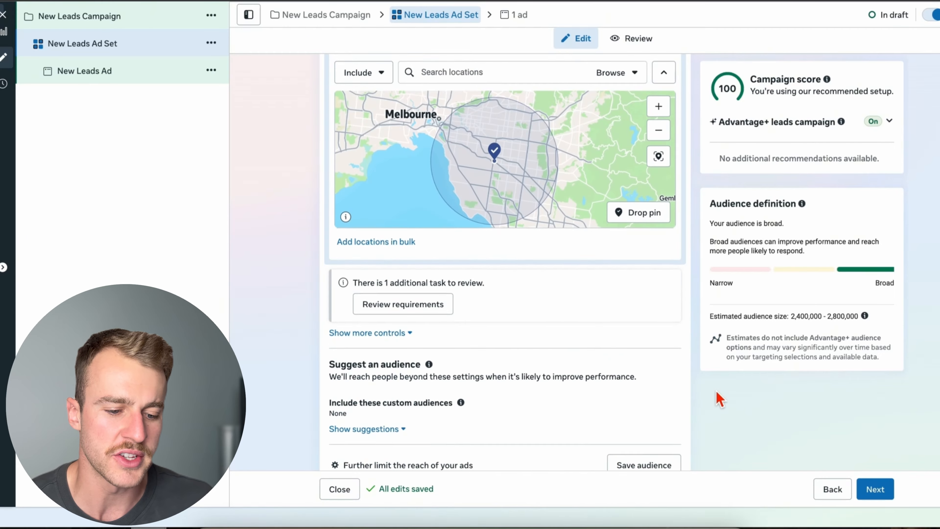
pyautogui.click(876, 492)
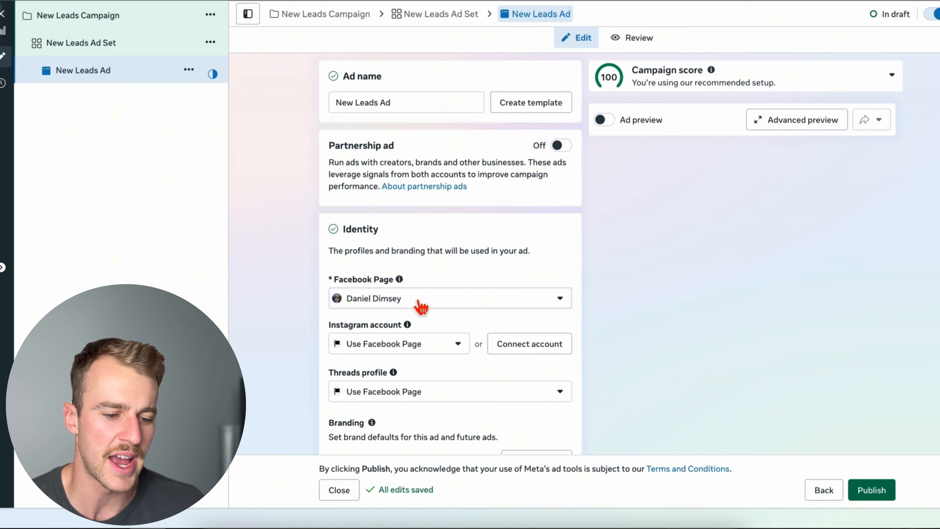
pyautogui.scroll(-12, 421, 307)
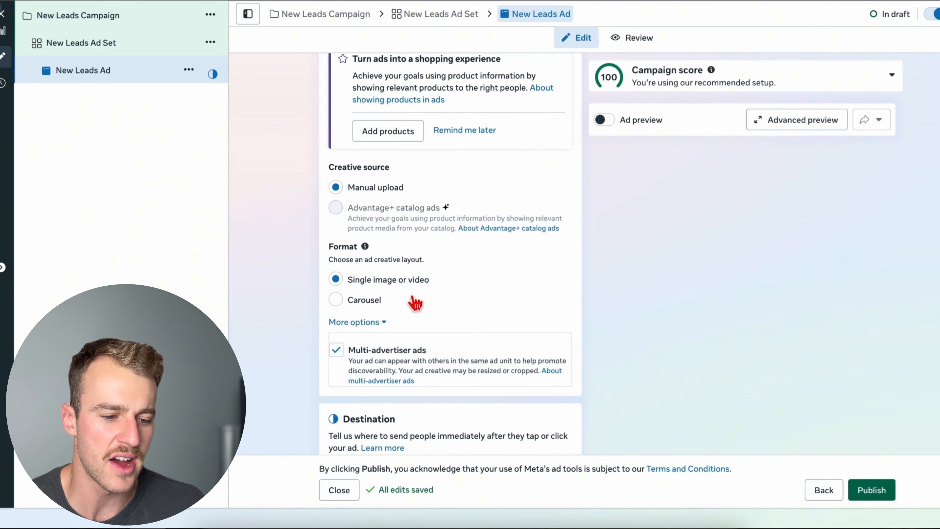
pyautogui.scroll(-9, 385, 296)
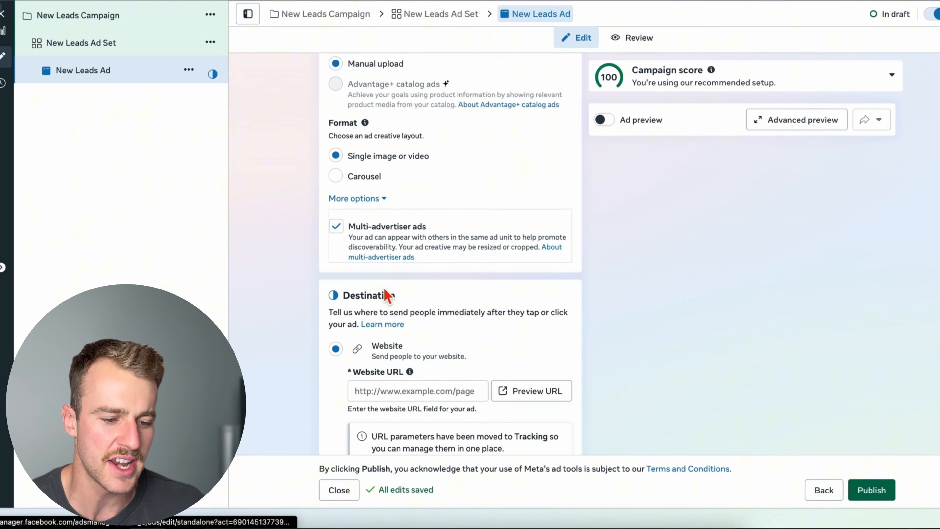
pyautogui.scroll(-1, 384, 296)
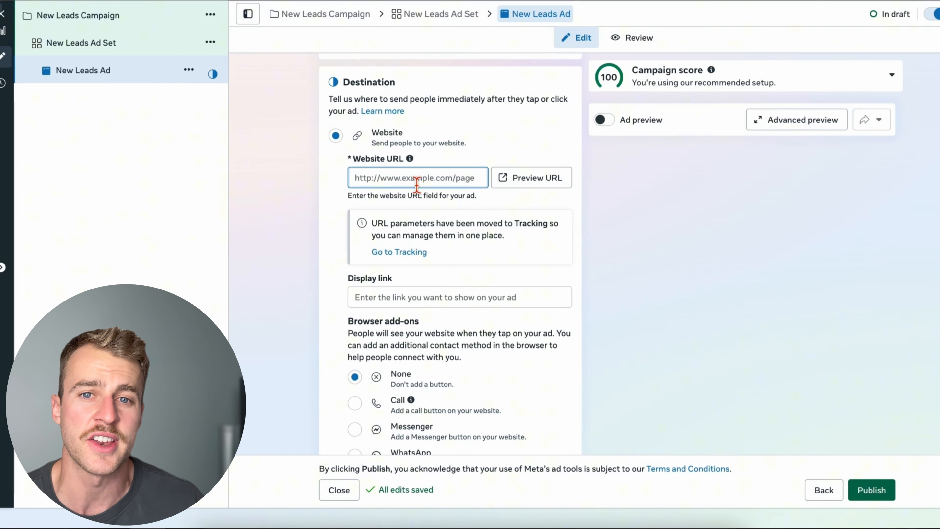
pyautogui.write('https://www.bbqkingmelbourne.com.au/')
pyautogui.click(503, 155)
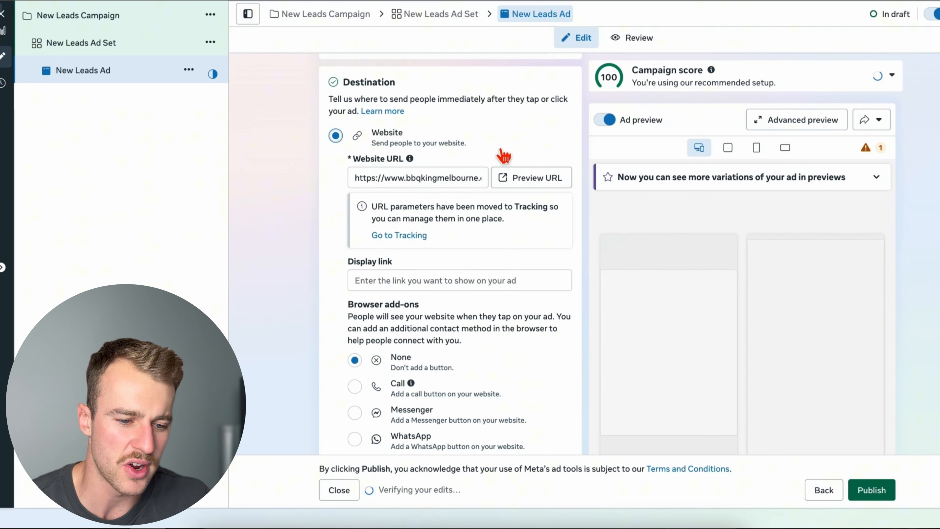
# Set up an image ad creative with the $35 Korean BBQ picture, keeping the original crops and leaving the text fields empty.
pyautogui.scroll(-5, 464, 302)
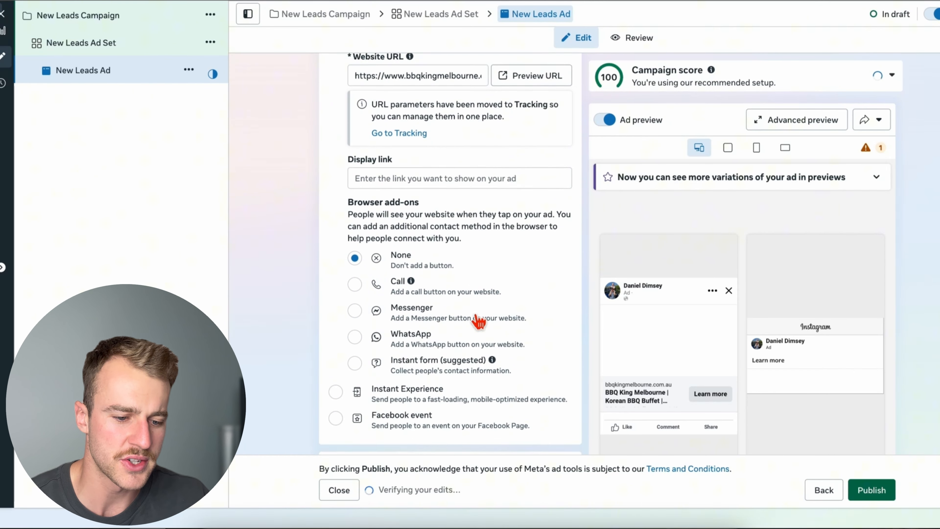
pyautogui.scroll(-5, 435, 235)
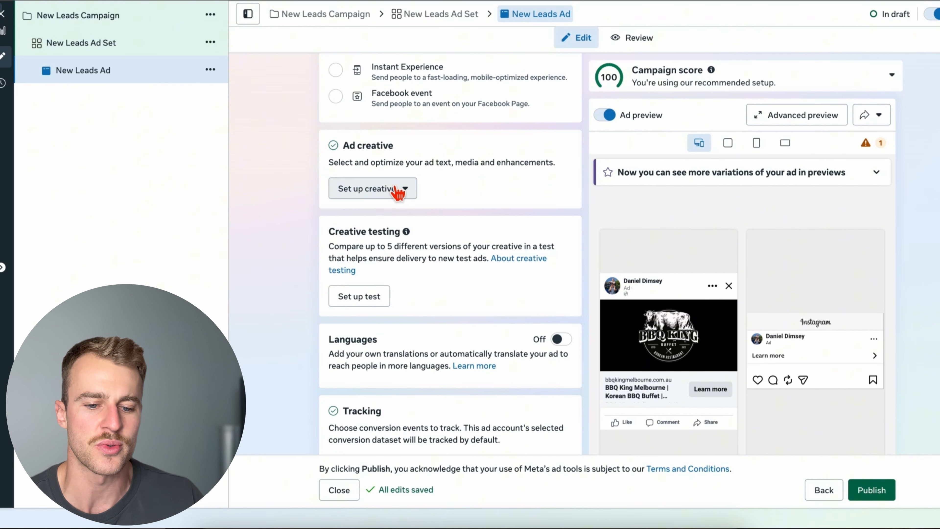
pyautogui.click(399, 190)
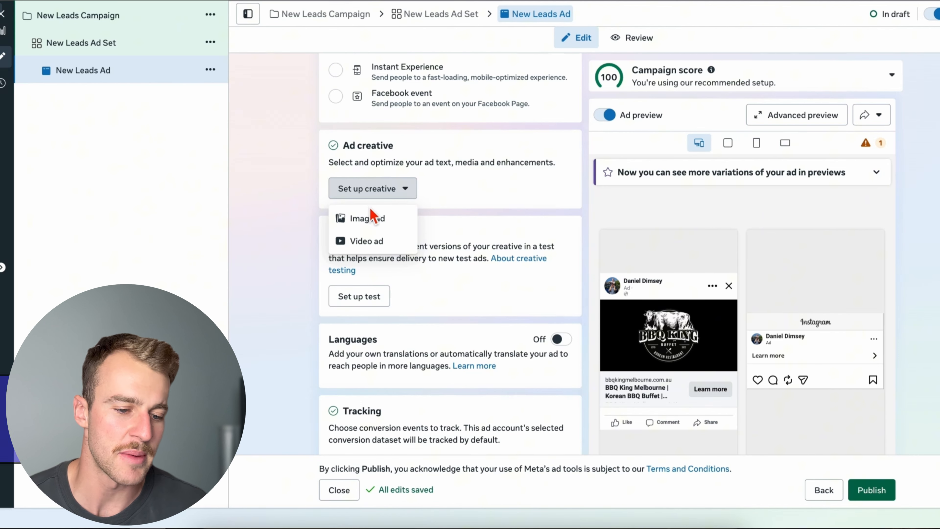
pyautogui.click(352, 216)
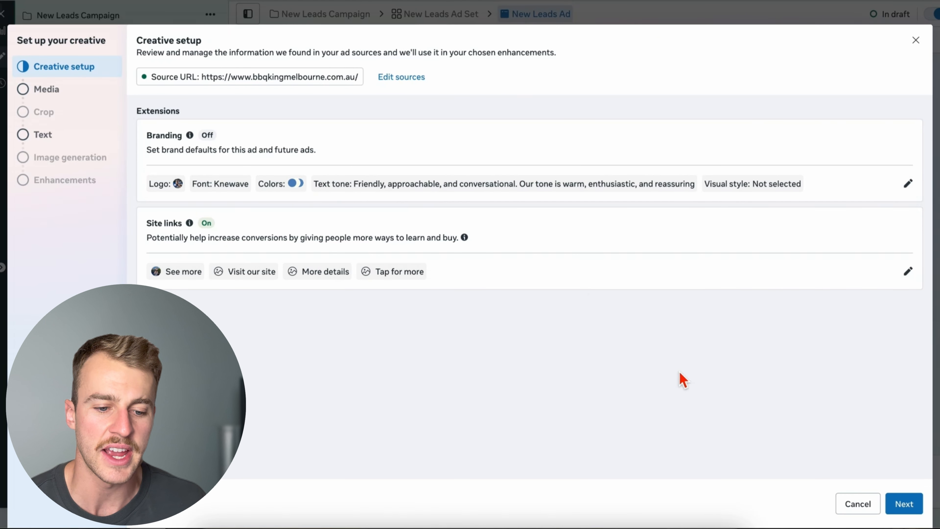
pyautogui.click(904, 504)
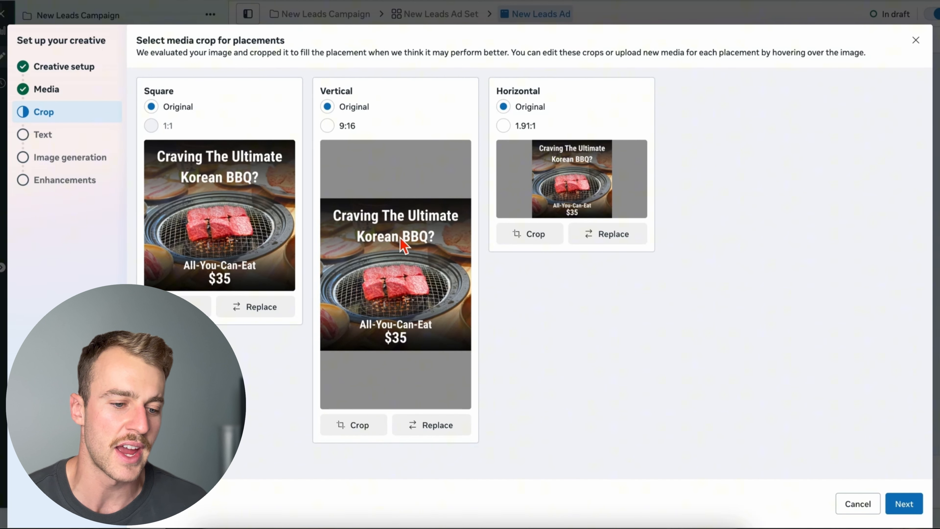
pyautogui.click(905, 502)
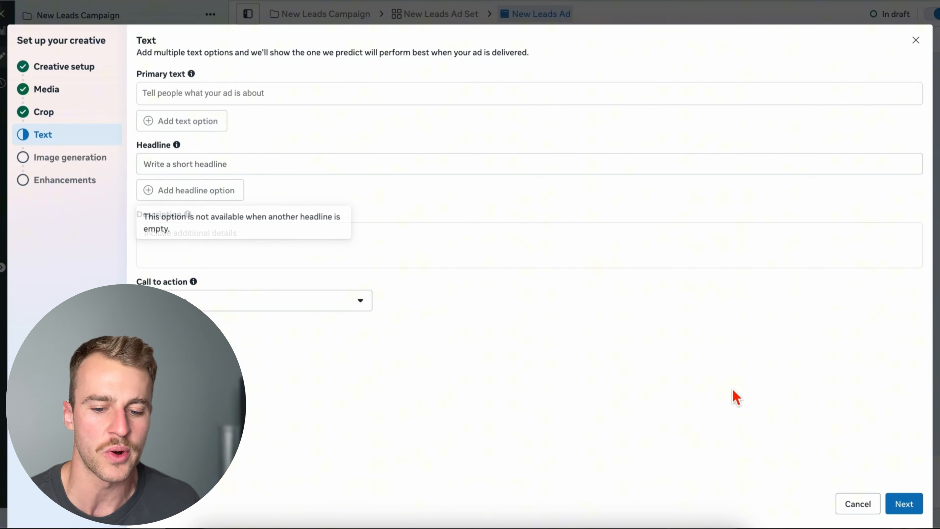
pyautogui.click(904, 503)
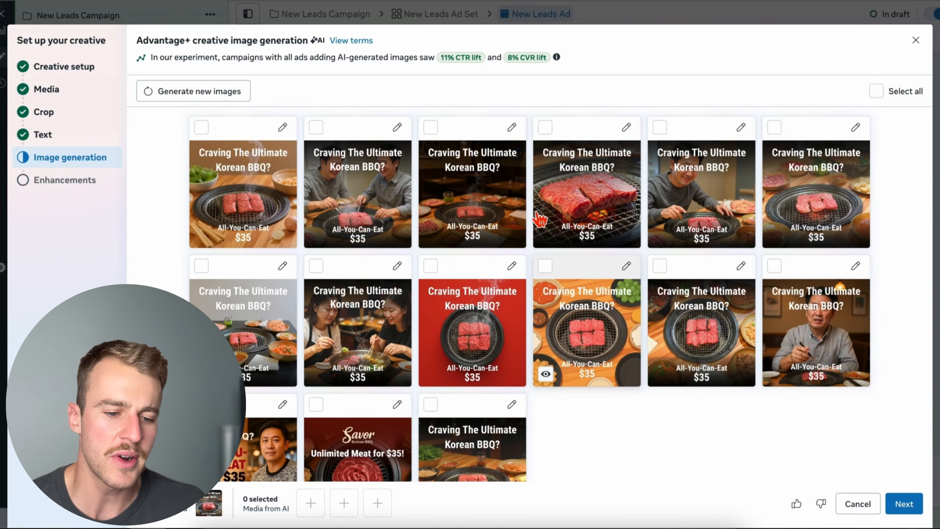
# Add three AI-generated variations, the red-background one and two dark restaurant-table ones, and continue to the creative enhancements.
pyautogui.click(433, 274)
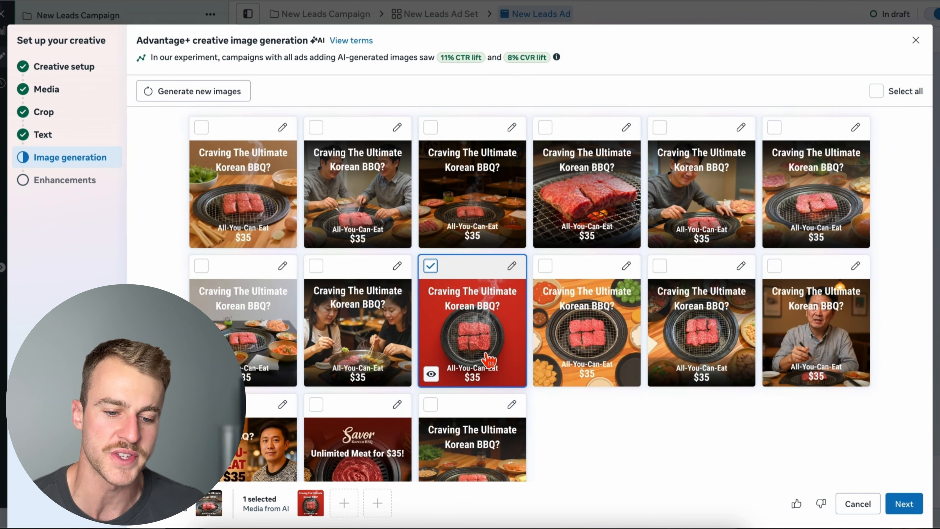
pyautogui.scroll(-2, 700, 457)
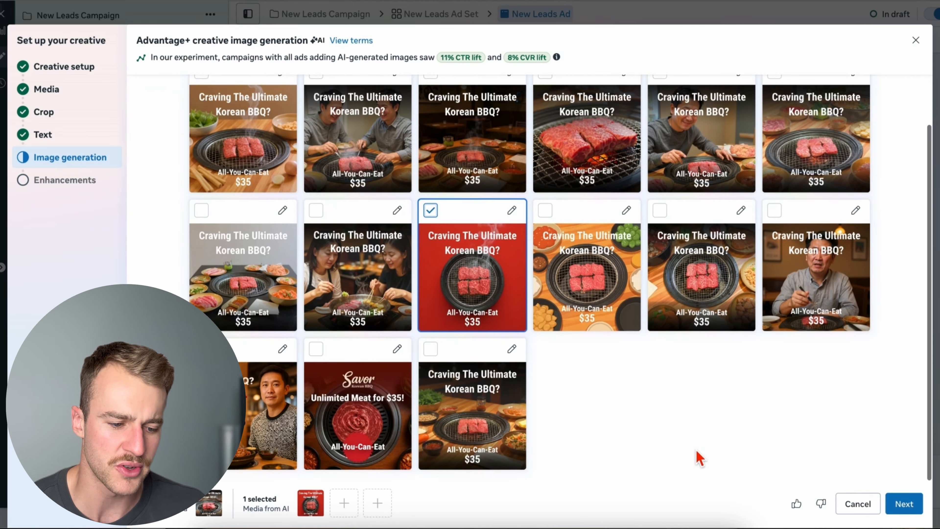
pyautogui.click(424, 372)
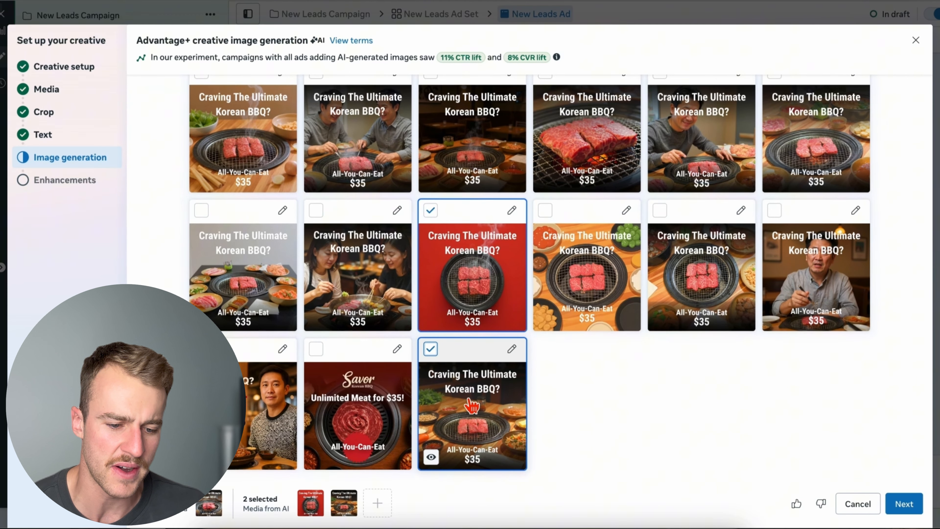
pyautogui.scroll(2, 518, 411)
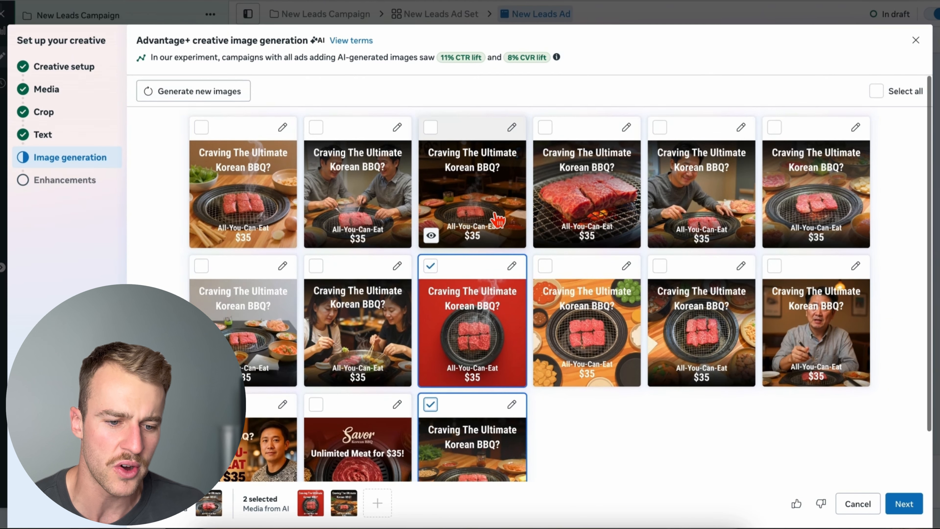
pyautogui.click(443, 147)
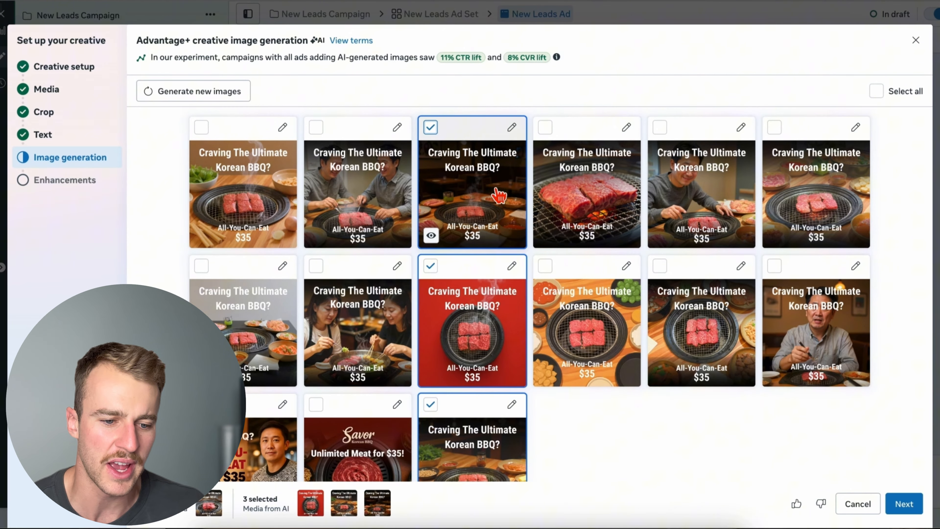
pyautogui.click(904, 504)
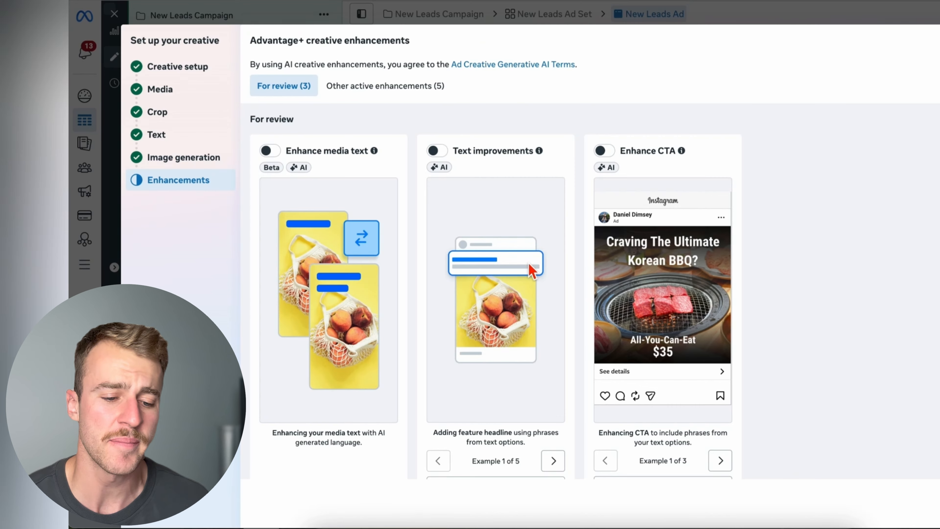
# Review the active Advantage+ creative enhancements, keep them switched on and finish the creative setup.
pyautogui.scroll(-10, 529, 266)
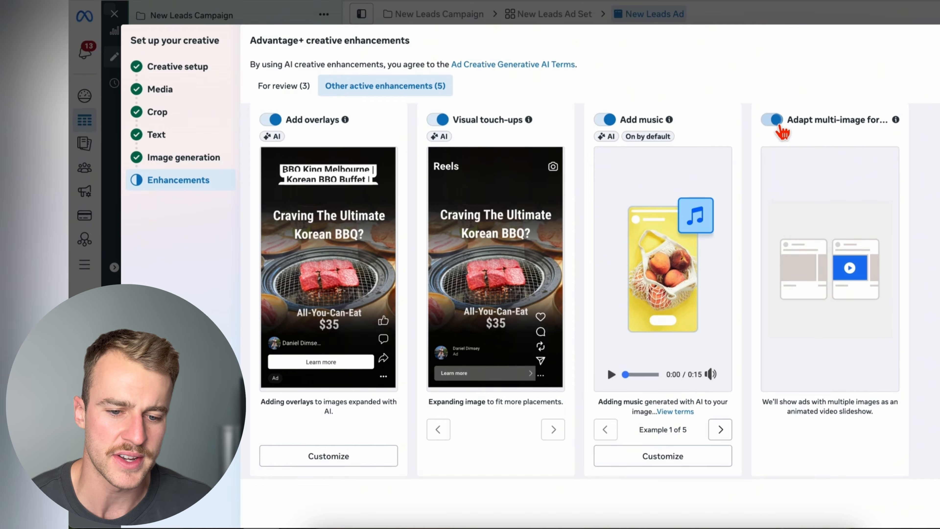
pyautogui.scroll(-5, 920, 316)
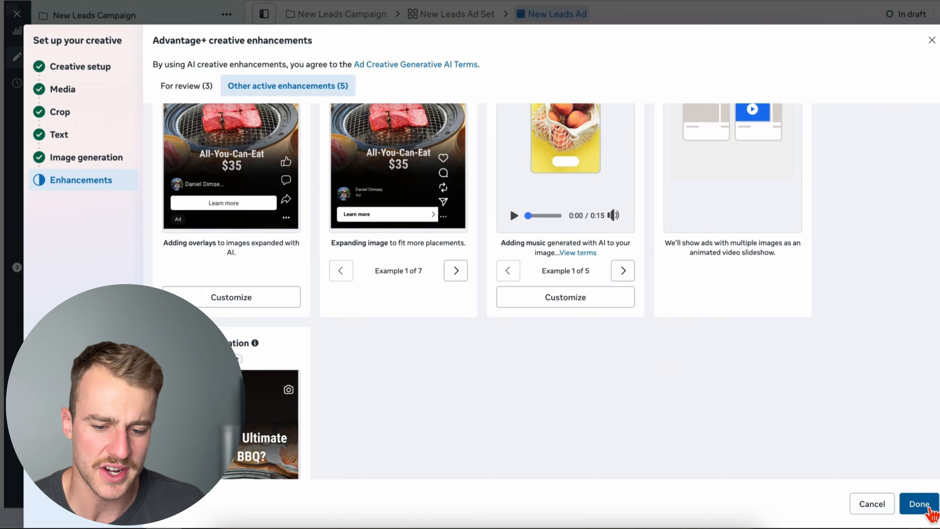
pyautogui.click(905, 506)
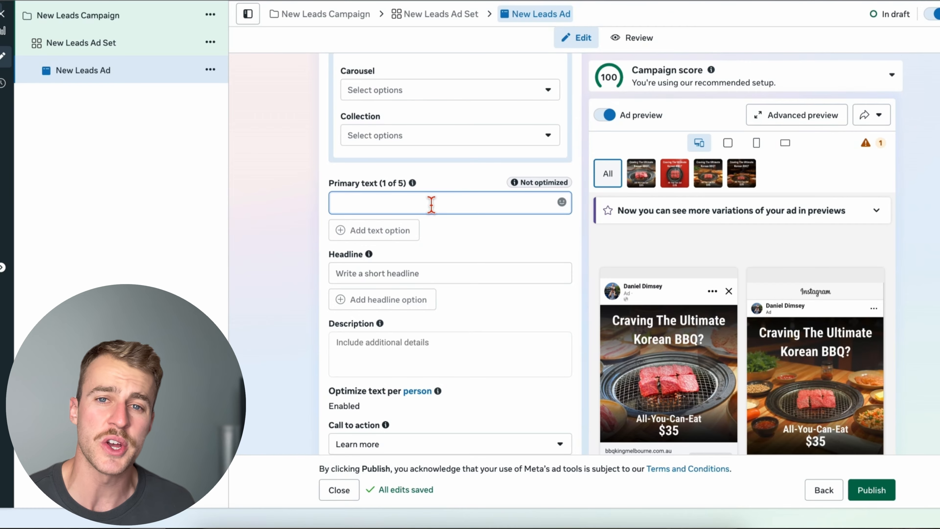
# Fill in the primary text with the "This Month's Facebook-Only Deal" copy for the $35 All-You-Can-Eat Korean BBQ buffet.
pyautogui.write('🔥 This Month’s Facebook-Only Deal  Get our All-You-Can-Eat Korean BBQ buffet for just $35 per person — but only if you’ve seen this ad!  ✅ How to claim: • Take a screenshot of this post • Show it when you arrive OR • Book online and mention the Facebook Special  📍 Limited tables available daily. Bring your appetite (and your mates) — this month’s special won’t last long.  You don’t just eat at BBQ King Melbourne — you experience it.  🥩 Premium meats sizzling right on the grill 🍗 Authentic Korean marinades packed with flavour 🍻 Ice-cold drinks to match the feast 👯 Great food, great smoke, and even better company  Whether it’s your first Korean BBQ or your weekly ritual, we’ve got everything you need for a proper feast.  📍 280 King St, Melbourne VIC 3000 📅 Walk-ins welcome, but bookings recommended (we fill up fast!)  👇 Ready to fire up your night? Tap "Get Offer" and lock in your table.')
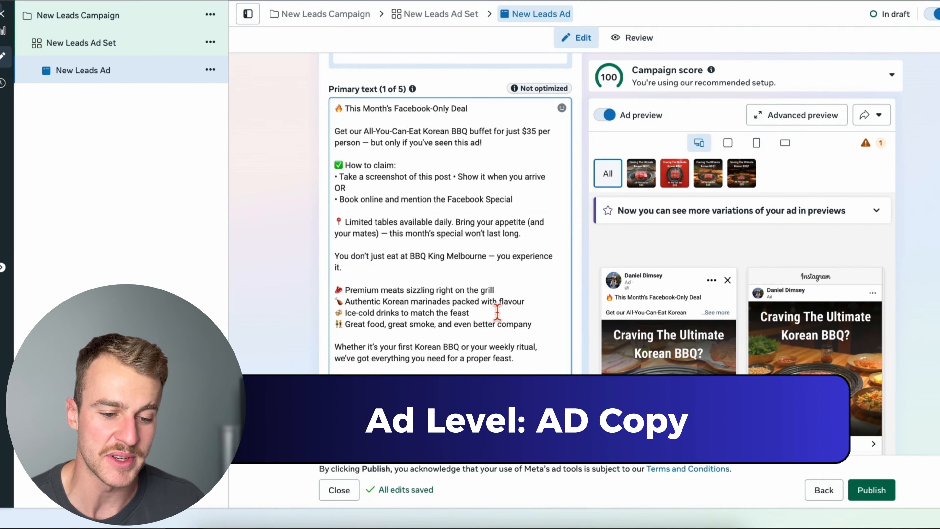
pyautogui.scroll(-1, 522, 334)
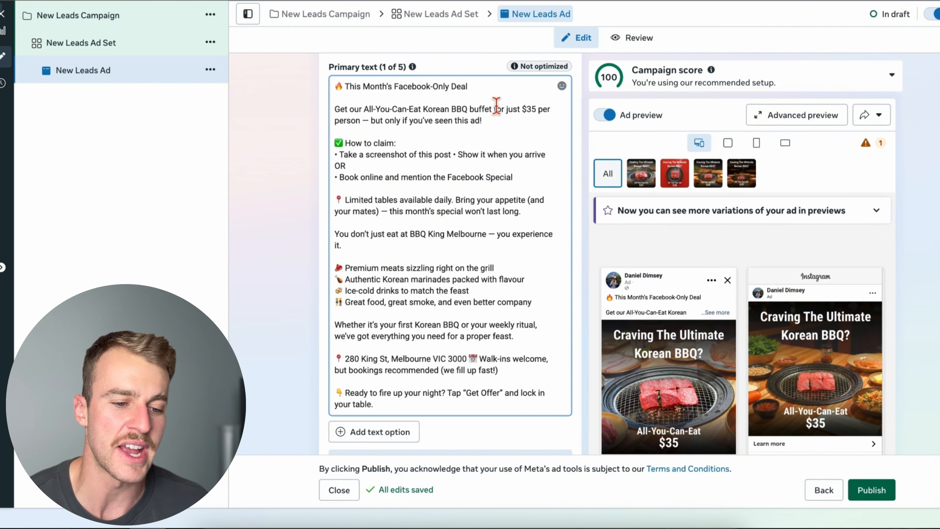
pyautogui.moveTo(492, 88); pyautogui.dragTo(394, 89)
pyautogui.click(428, 98)
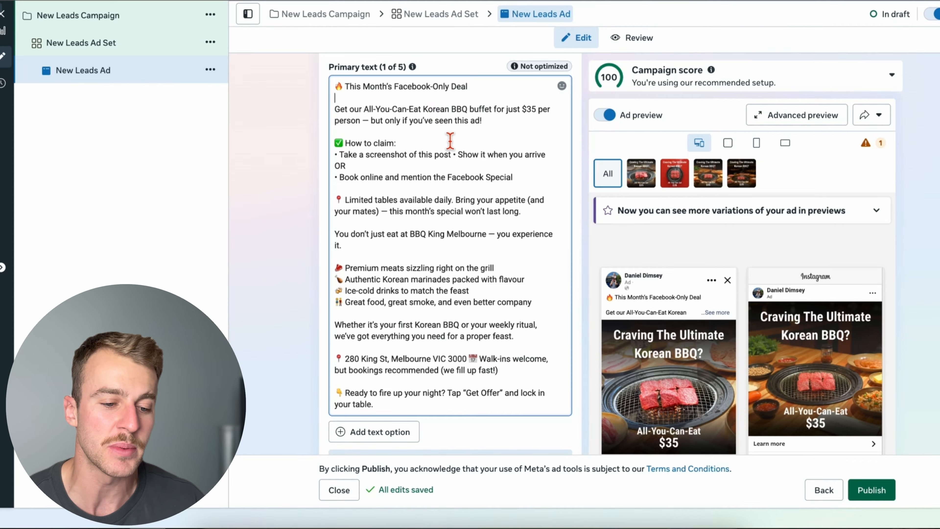
# Enter "$35 All You Can Eat Korean" as the ad headline.
pyautogui.scroll(-10, 581, 258)
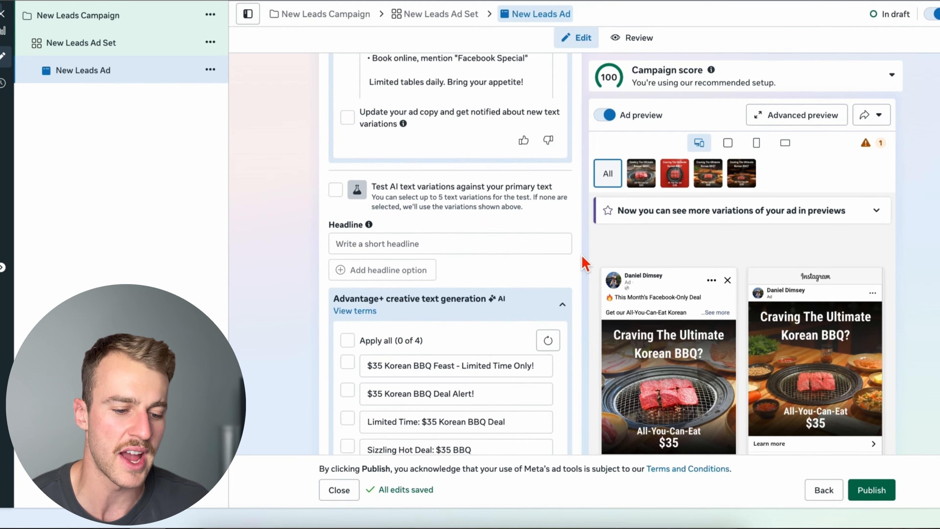
pyautogui.scroll(-3, 585, 262)
pyautogui.click(451, 146)
pyautogui.write('$35 All You Can Eat Korean')
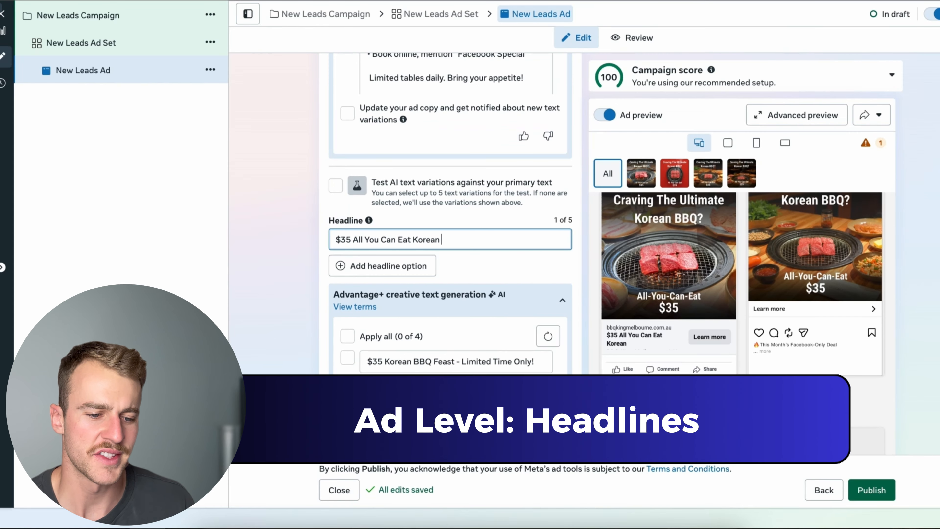
pyautogui.moveTo(335, 241); pyautogui.dragTo(377, 242)
pyautogui.click(400, 243)
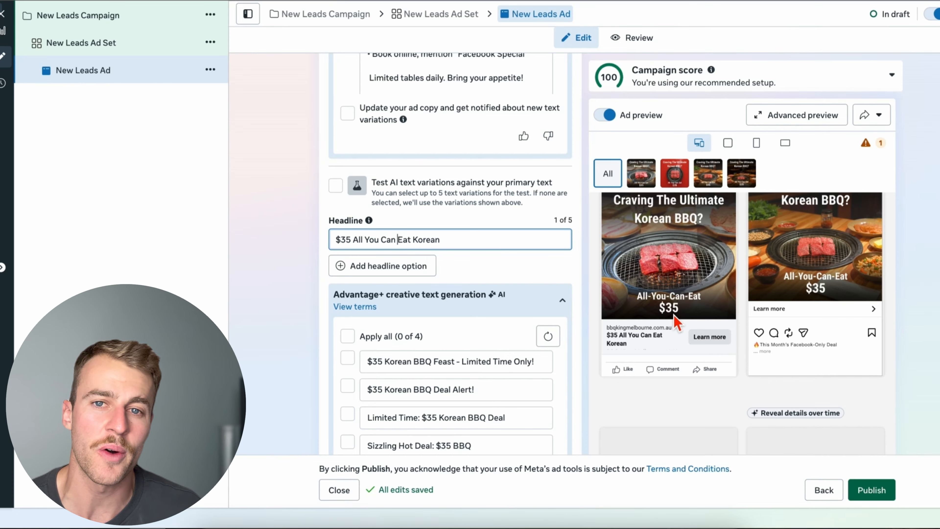
pyautogui.moveTo(336, 240); pyautogui.dragTo(396, 246)
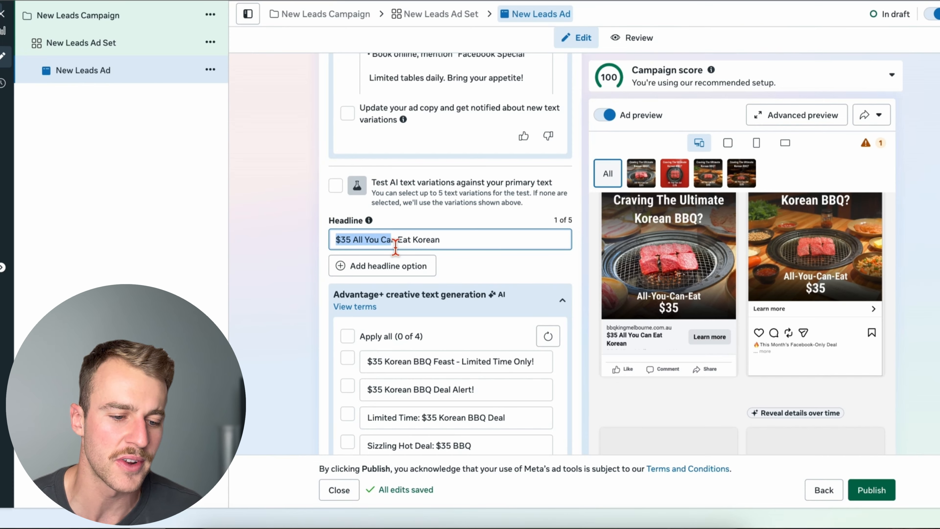
pyautogui.click(431, 240)
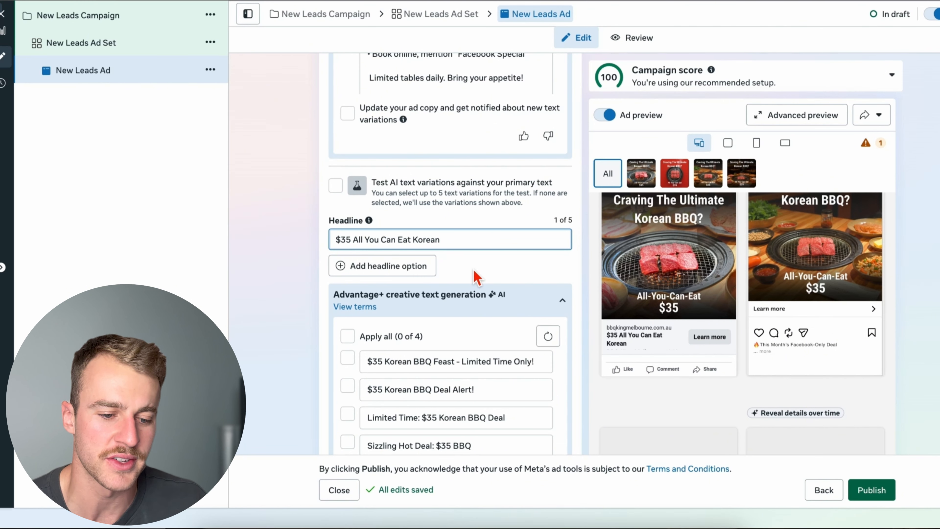
# Enter "Facebook Only Deal" as the ad description.
pyautogui.scroll(-5, 477, 277)
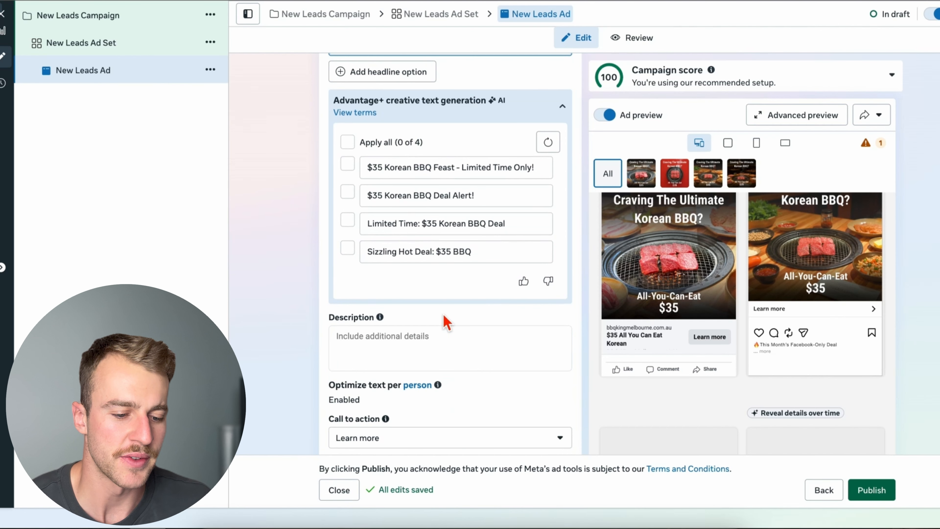
pyautogui.click(432, 340)
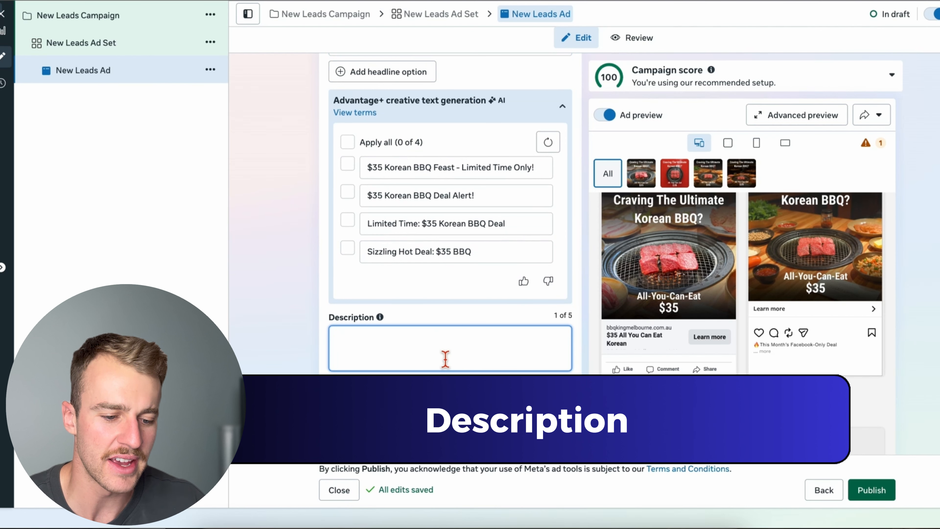
pyautogui.write('Facebook Only Deal')
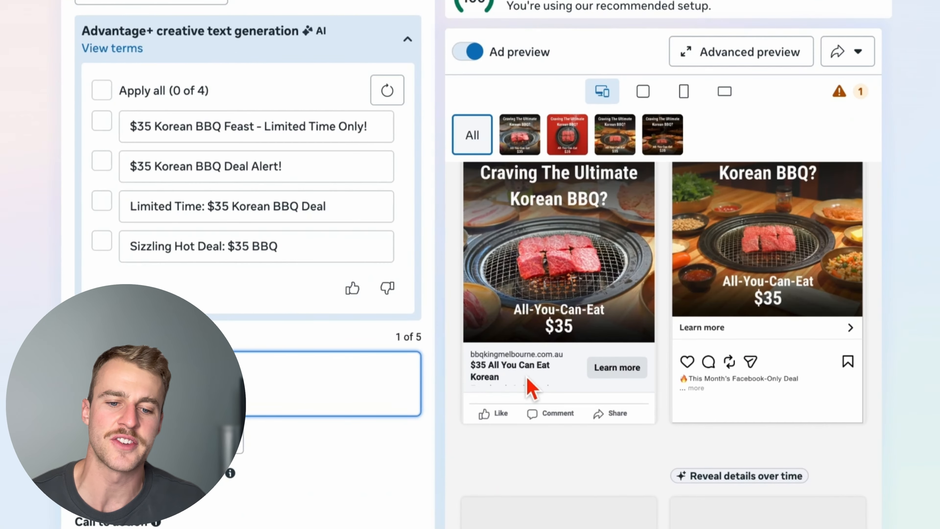
# Switch the ad preview to the square feed format and examine how each image variation looks in the Facebook Feed.
pyautogui.scroll(3, 528, 378)
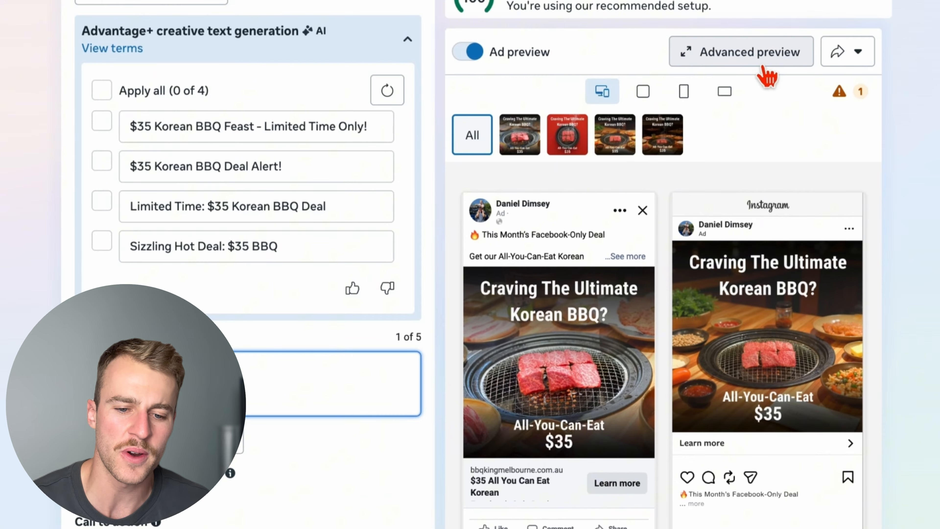
pyautogui.click(642, 91)
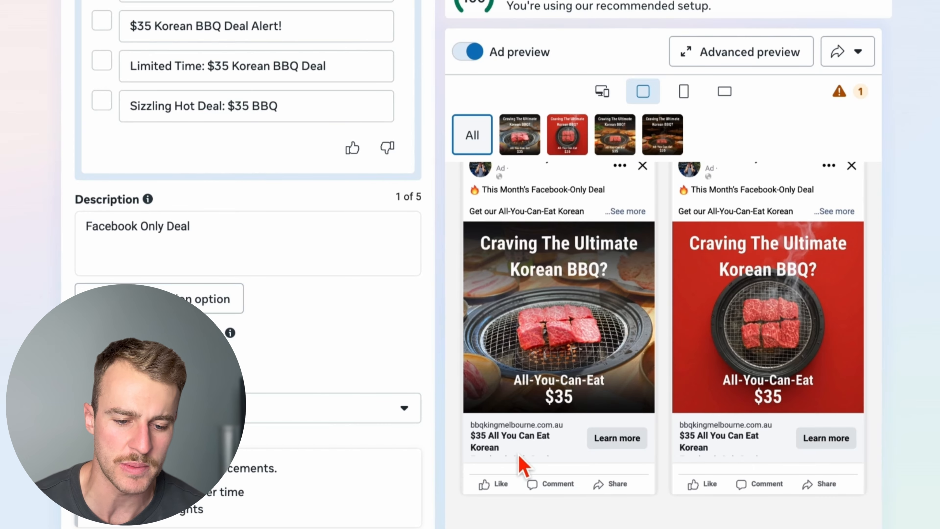
pyautogui.scroll(-3, 529, 468)
pyautogui.scroll(-9, 533, 470)
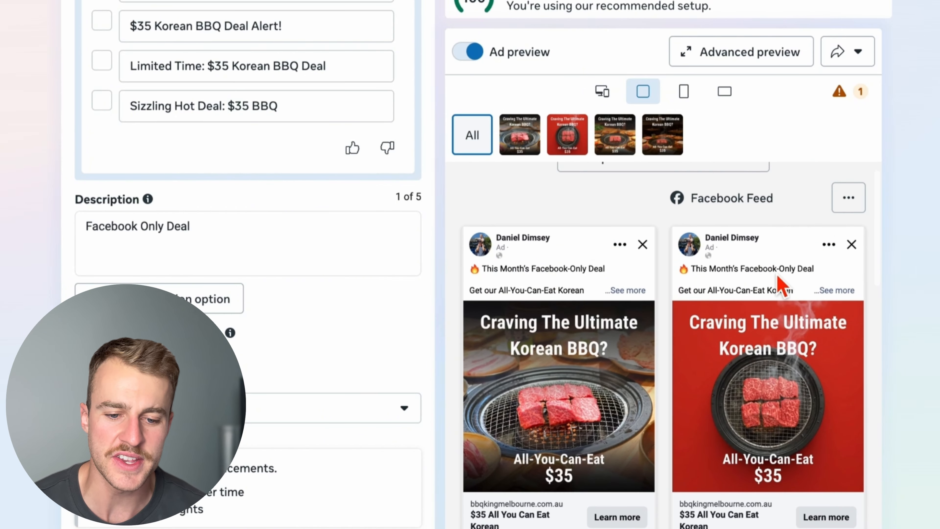
pyautogui.scroll(-8, 598, 412)
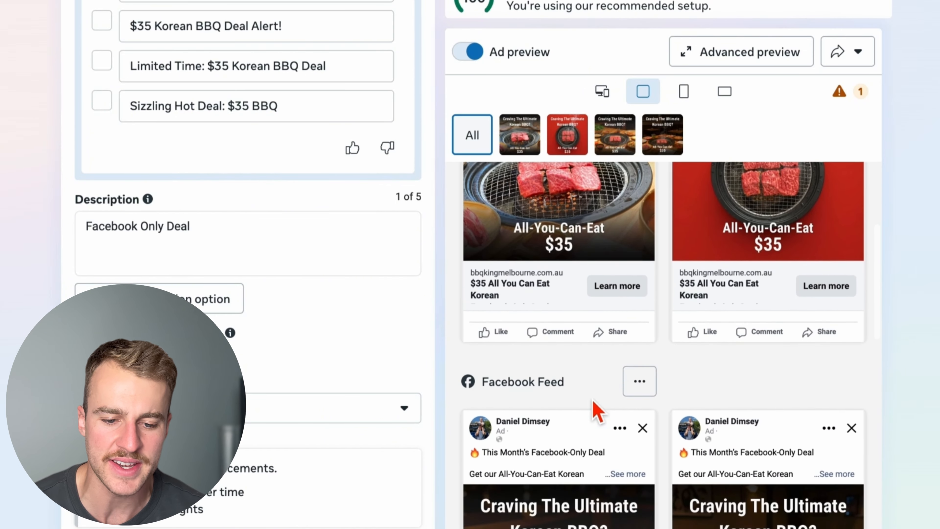
# Set the ad's call to action to Book now.
pyautogui.scroll(-1, 520, 344)
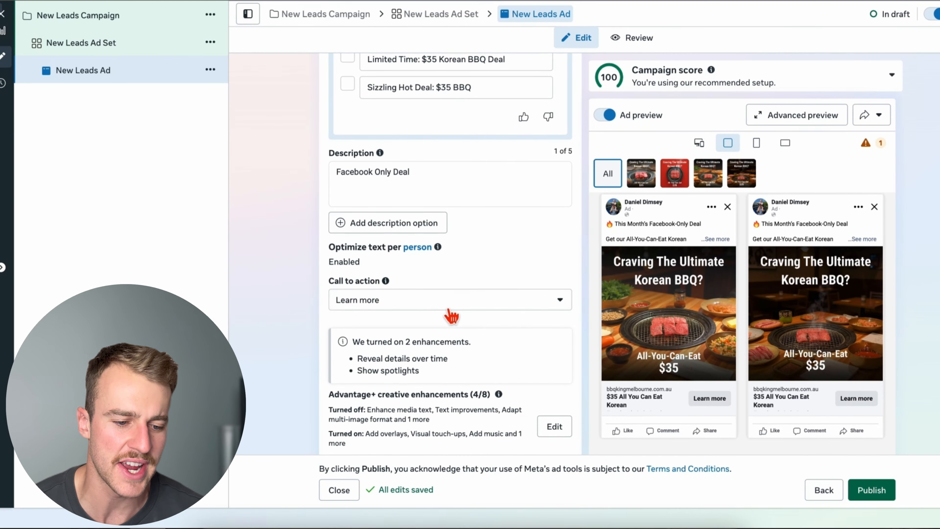
pyautogui.click(449, 305)
pyautogui.scroll(3, 459, 370)
pyautogui.click(477, 324)
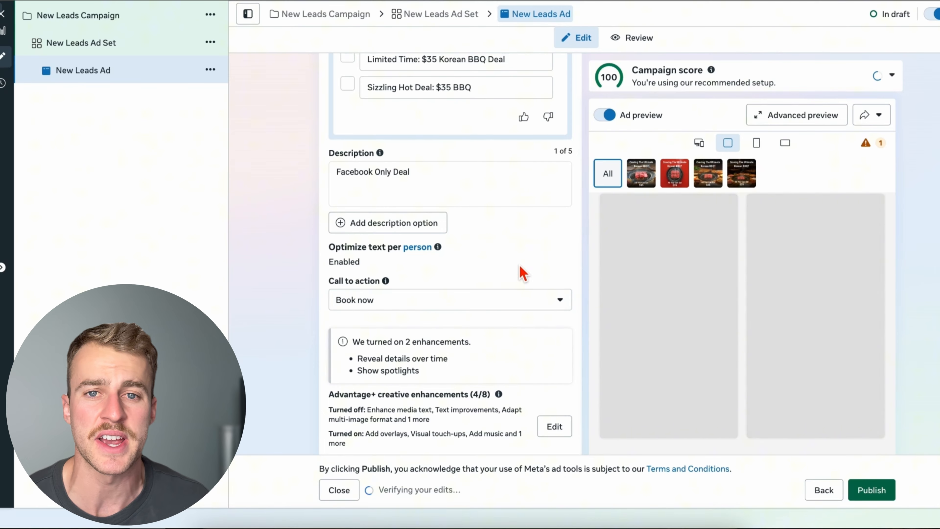
# Examine the updated ad in the Facebook and Instagram feed previews and check the remaining ad settings down to Tracking.
pyautogui.scroll(-2, 523, 273)
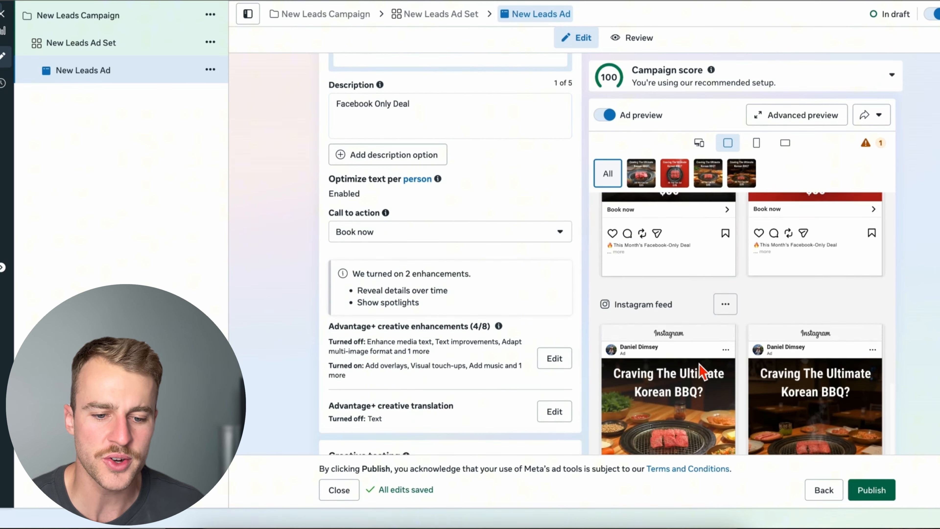
pyautogui.scroll(-10, 698, 365)
pyautogui.scroll(5, 698, 365)
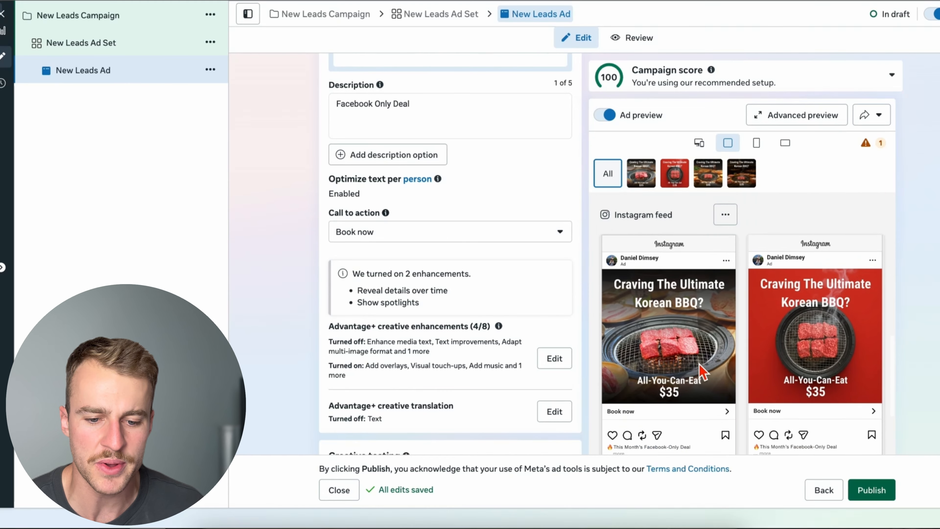
pyautogui.scroll(4, 701, 371)
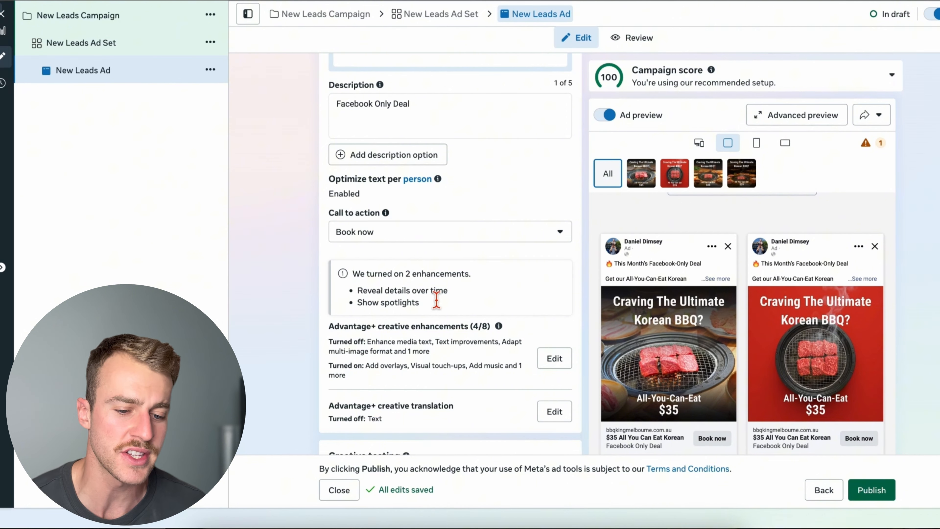
pyautogui.scroll(-10, 434, 301)
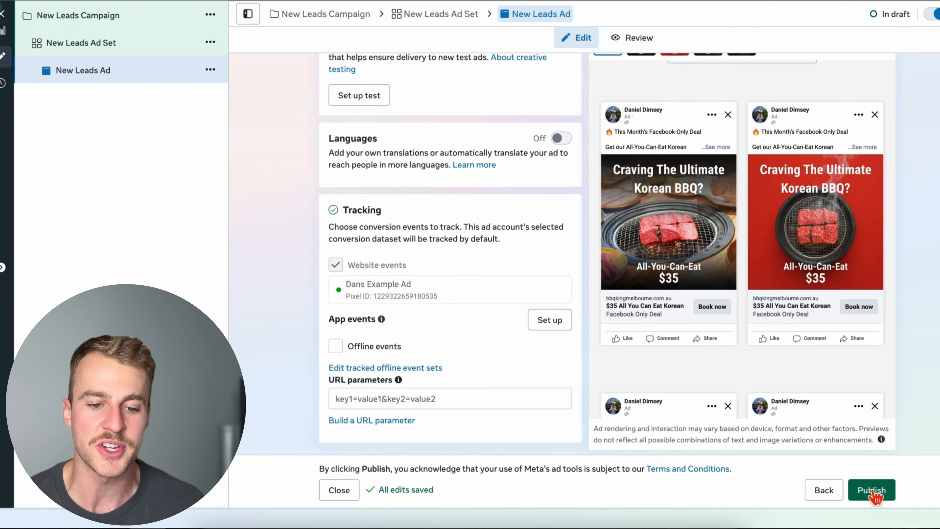